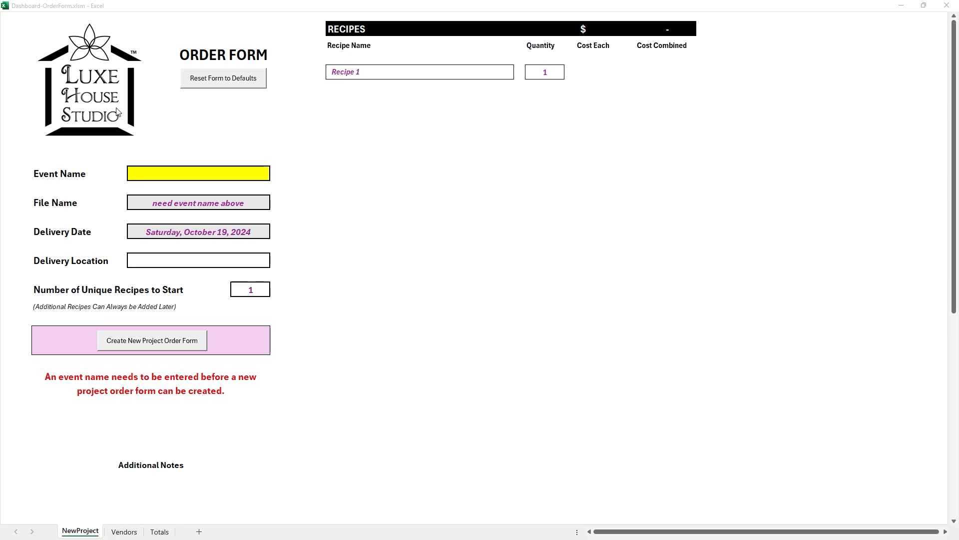
- Enter Demo Event as the event name and set the delivery date to November 1, 2024
{"action": "left_click", "coordinate": [173, 173]}
{"action": "type", "text": "Demo"}
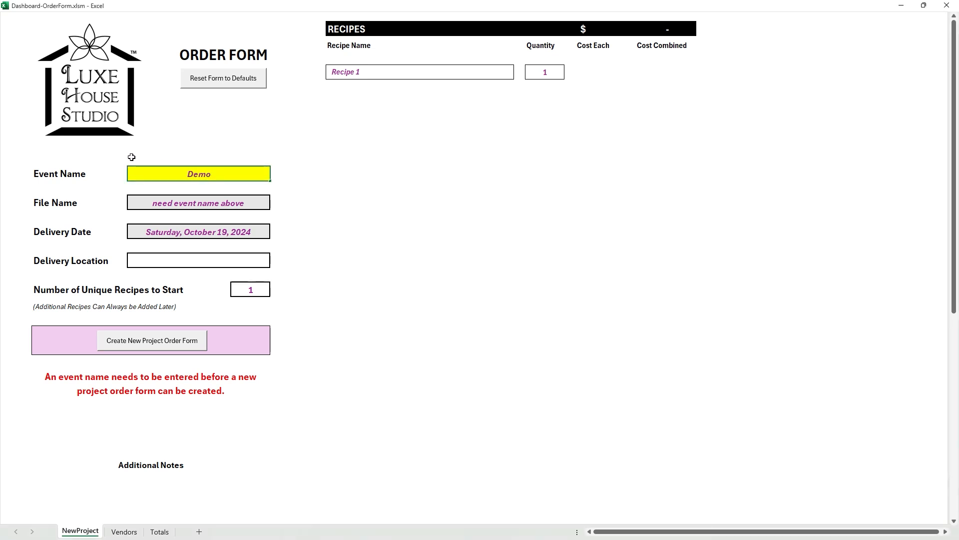
{"action": "type", "text": " Event"}
{"action": "key", "text": "Return"}
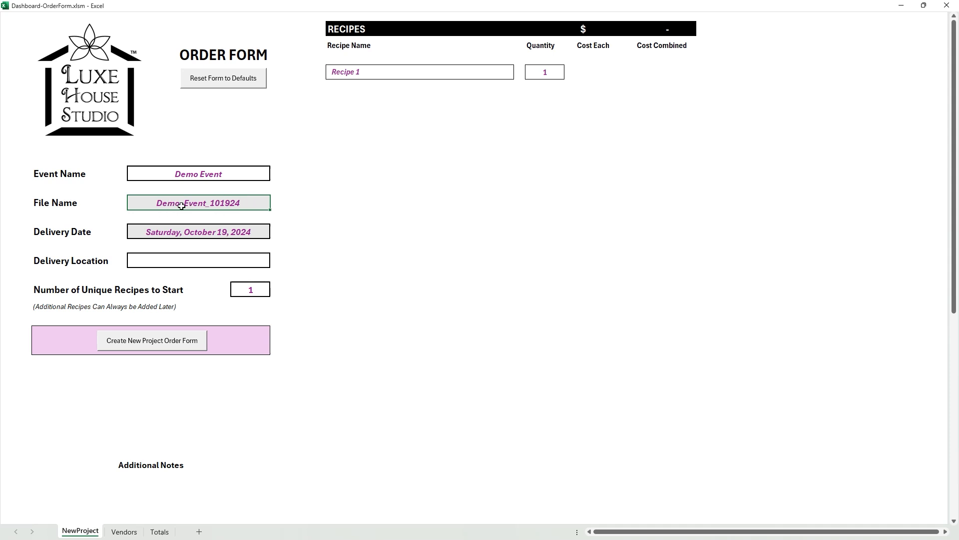
{"action": "left_click", "coordinate": [191, 233]}
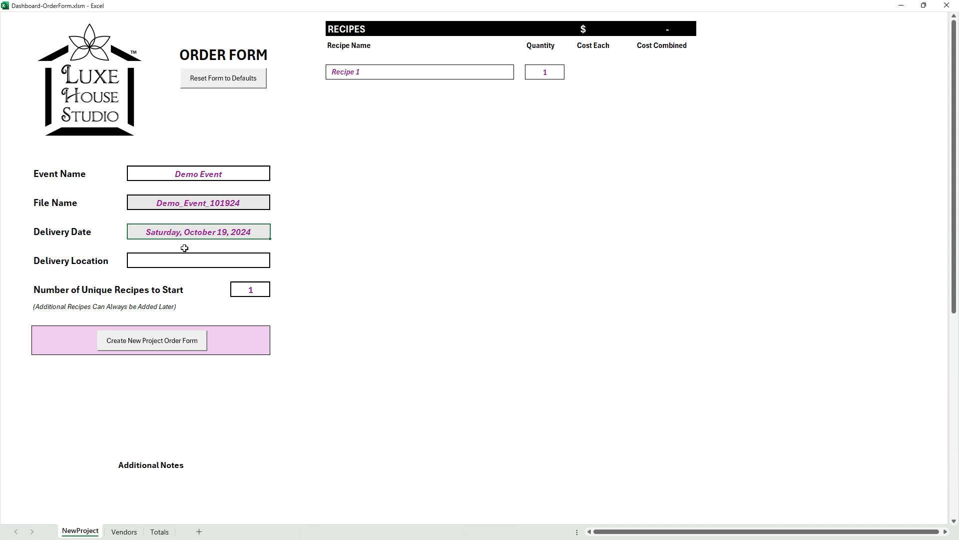
{"action": "type", "text": "11/1"}
{"action": "key", "text": "Return"}
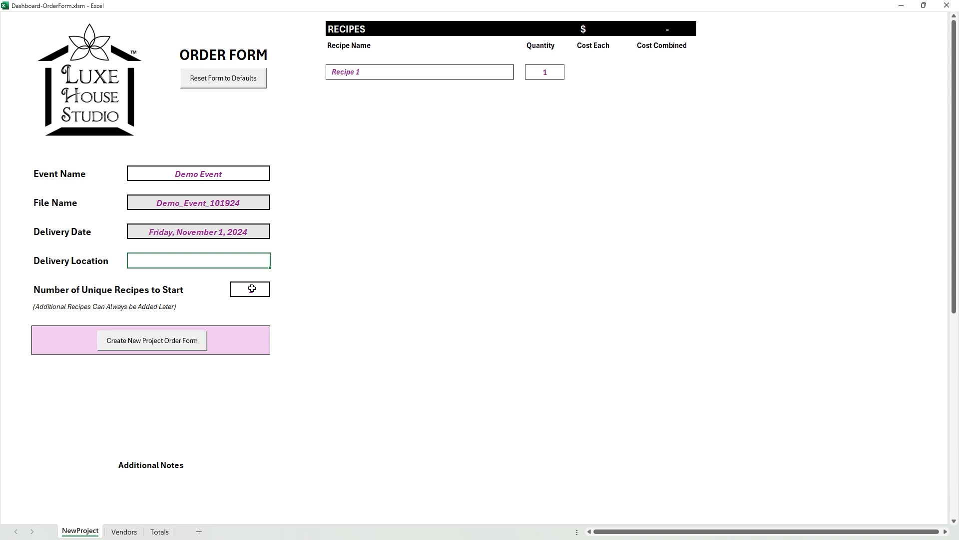
- Set the number of unique recipes to start to 3
{"action": "left_click", "coordinate": [235, 287]}
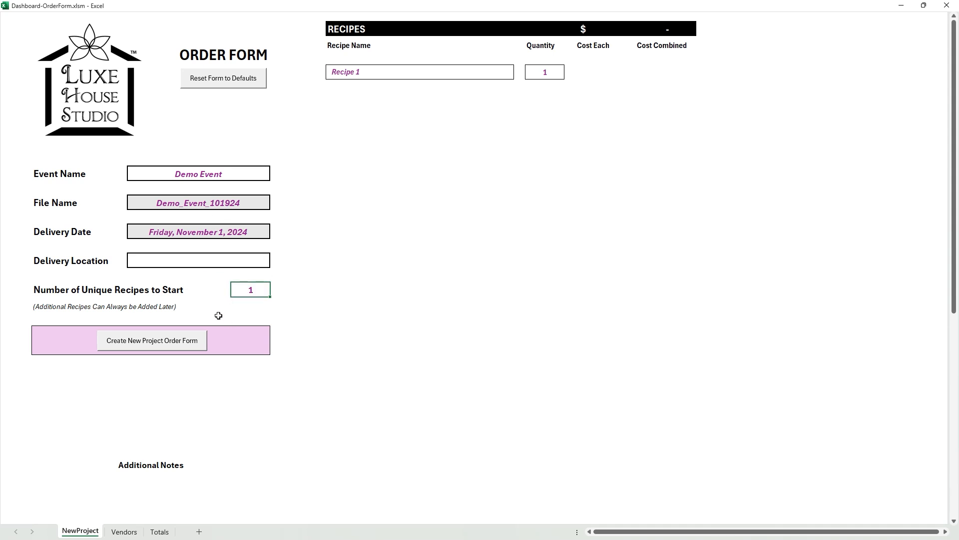
{"action": "type", "text": "3"}
{"action": "key", "text": "Return"}
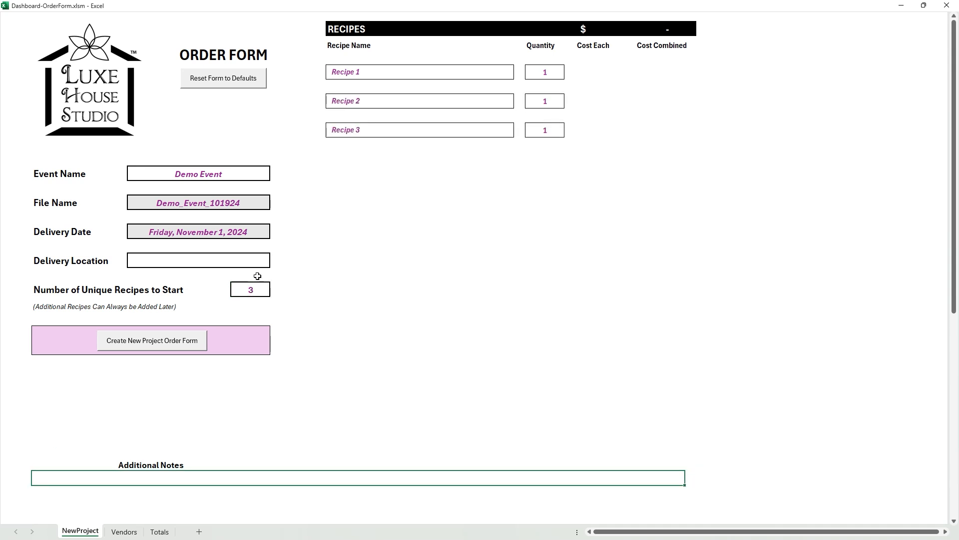
- Name the three recipes Entrance Piece, Centerpiece and Stage Flowers, and create the new project order form
{"action": "left_click", "coordinate": [374, 75]}
{"action": "type", "text": "E"}
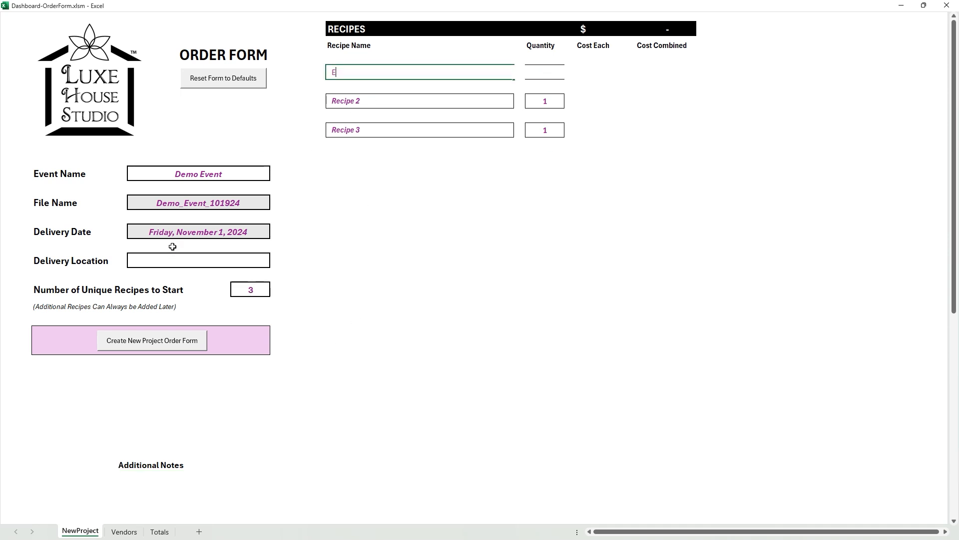
{"action": "type", "text": "ntrance Piece"}
{"action": "key", "text": "Return"}
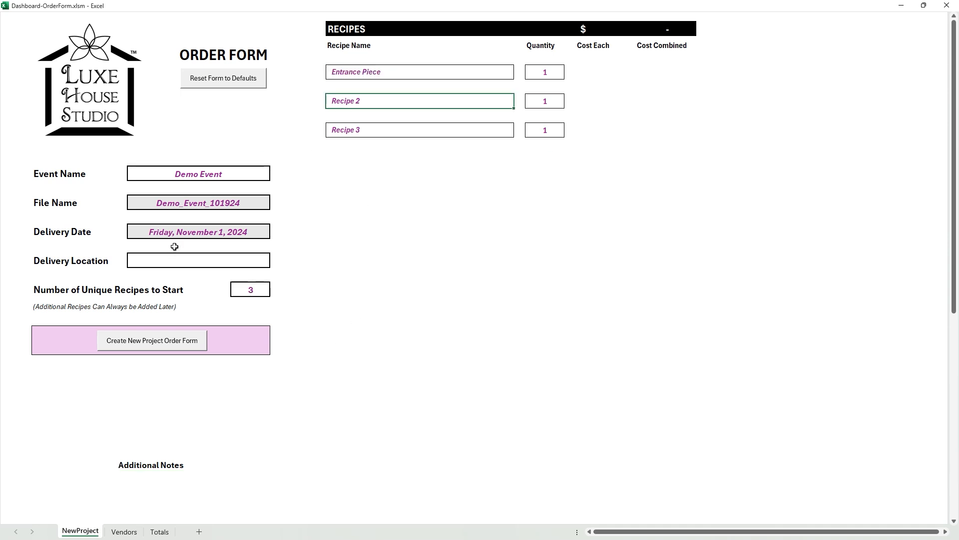
{"action": "type", "text": "Centerpiece"}
{"action": "key", "text": "Return"}
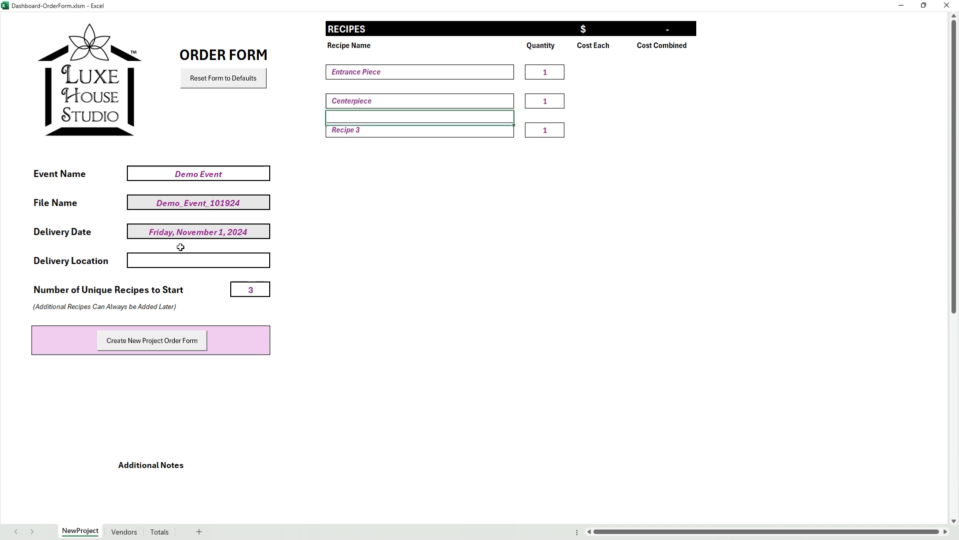
{"action": "type", "text": "Stage Flowers"}
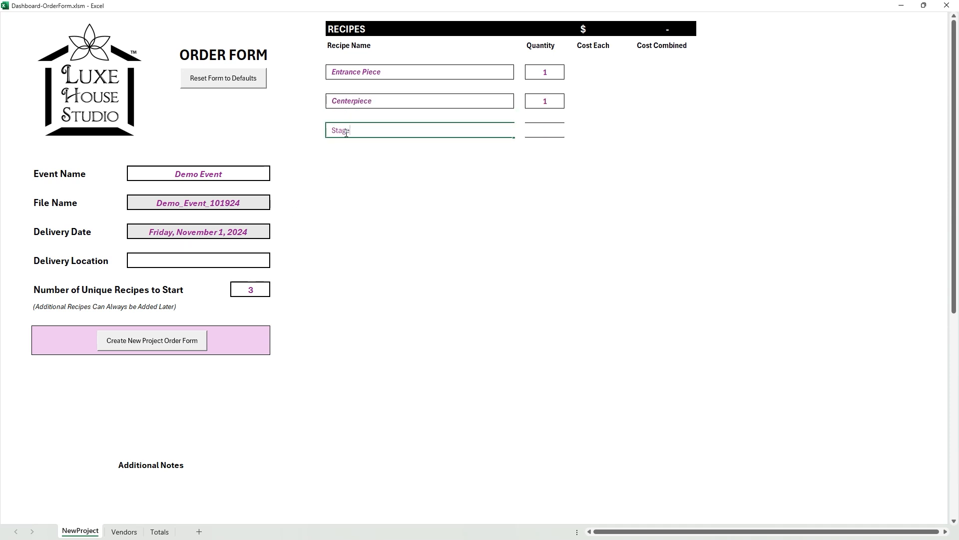
{"action": "key", "text": "Return"}
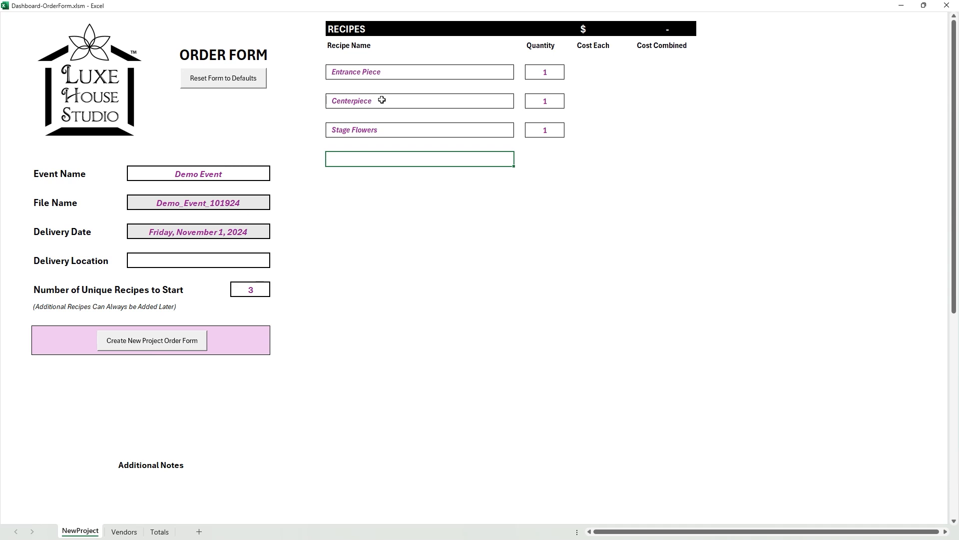
{"action": "left_click", "coordinate": [146, 339]}
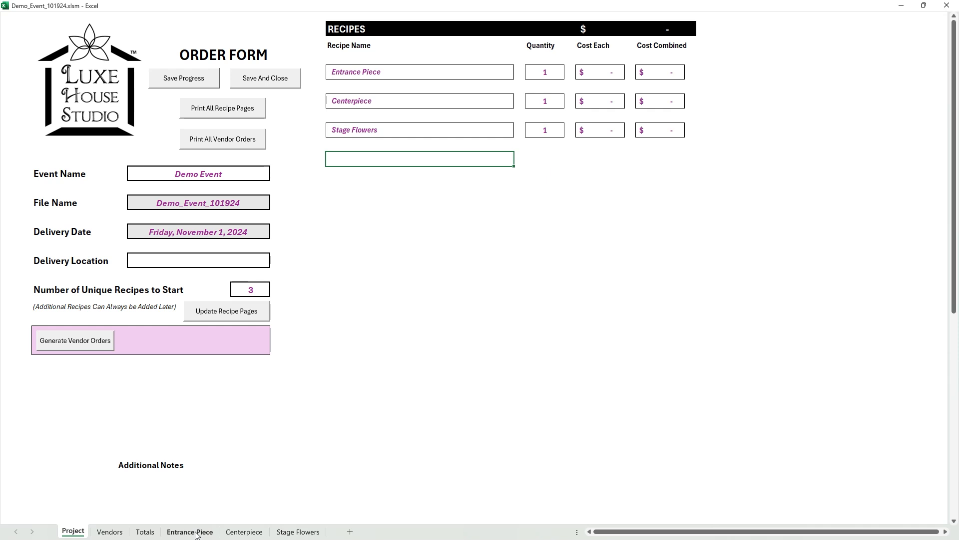
- Add 10 stems of Roses at 1.50 per unit from Floral Supply Syndicate to the Entrance Piece recipe
{"action": "left_click", "coordinate": [194, 531]}
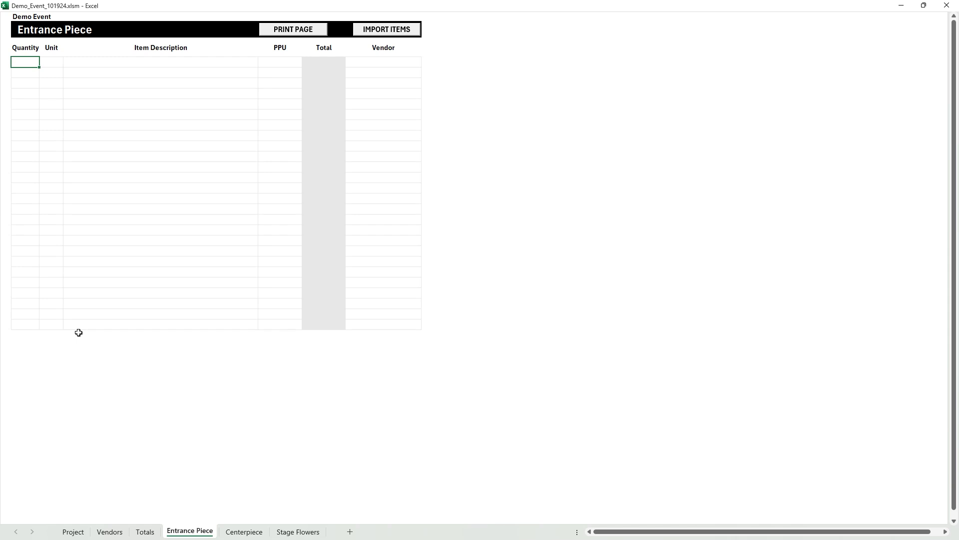
{"action": "type", "text": "10"}
{"action": "key", "text": "Tab"}
{"action": "left_click", "coordinate": [67, 63]}
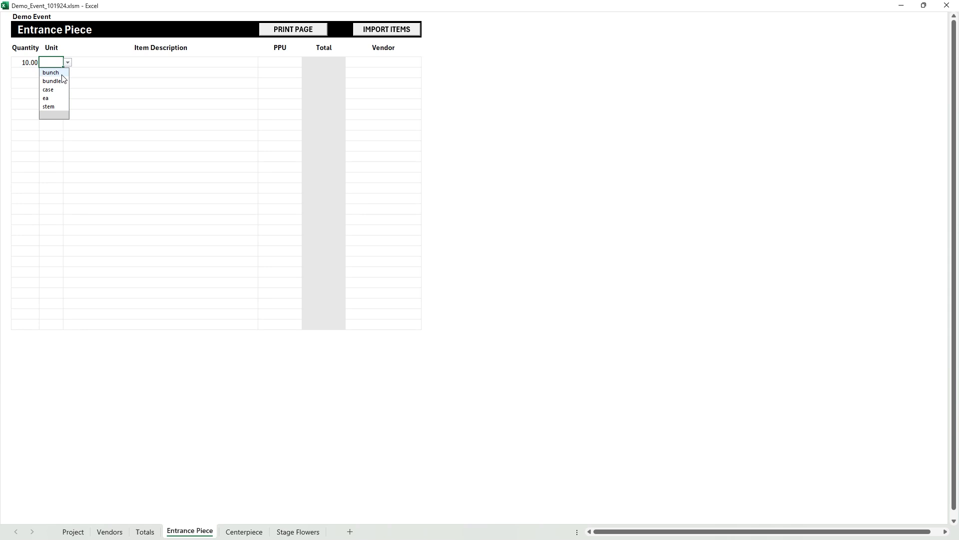
{"action": "left_click", "coordinate": [55, 106]}
{"action": "left_click", "coordinate": [94, 62]}
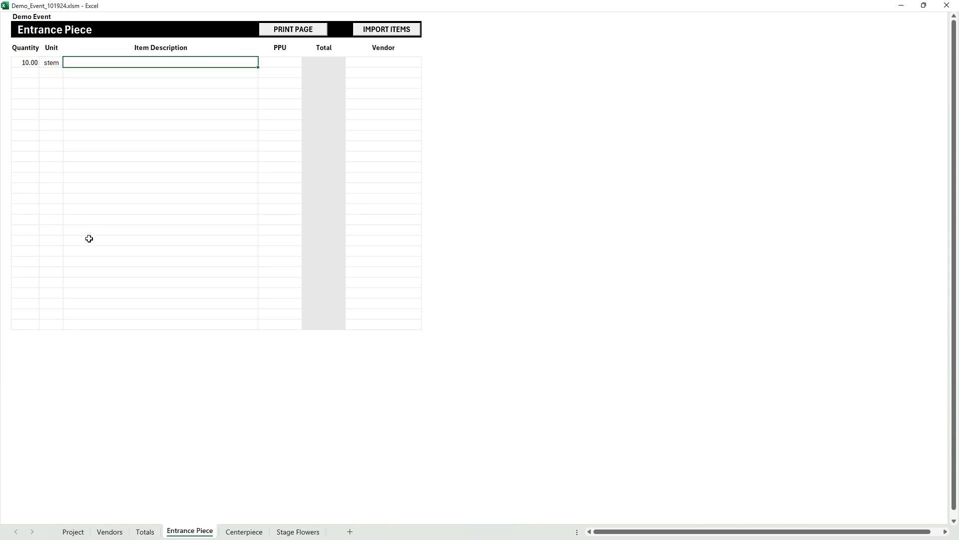
{"action": "type", "text": "Roses"}
{"action": "key", "text": "Return"}
{"action": "left_click", "coordinate": [279, 61]}
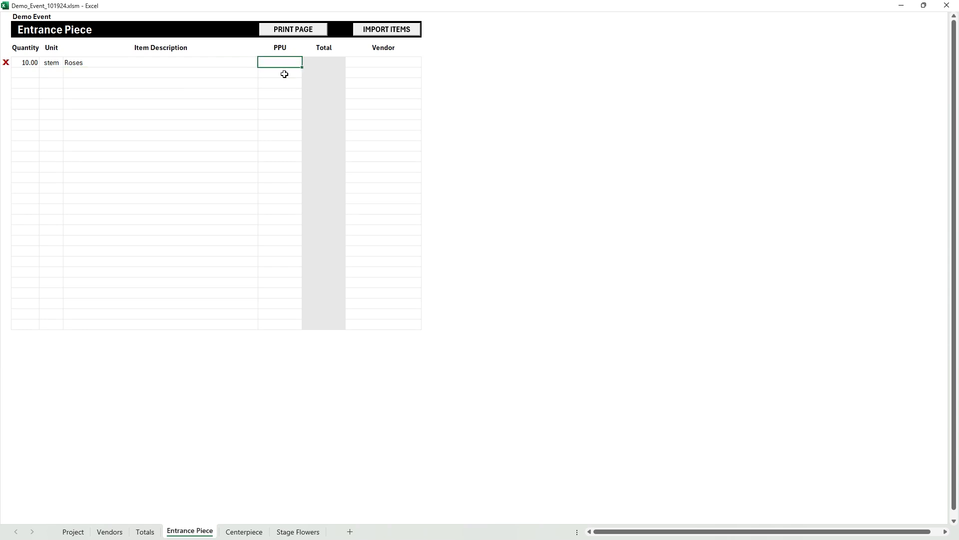
{"action": "type", "text": "1.5"}
{"action": "key", "text": "Tab"}
{"action": "left_click", "coordinate": [426, 63]}
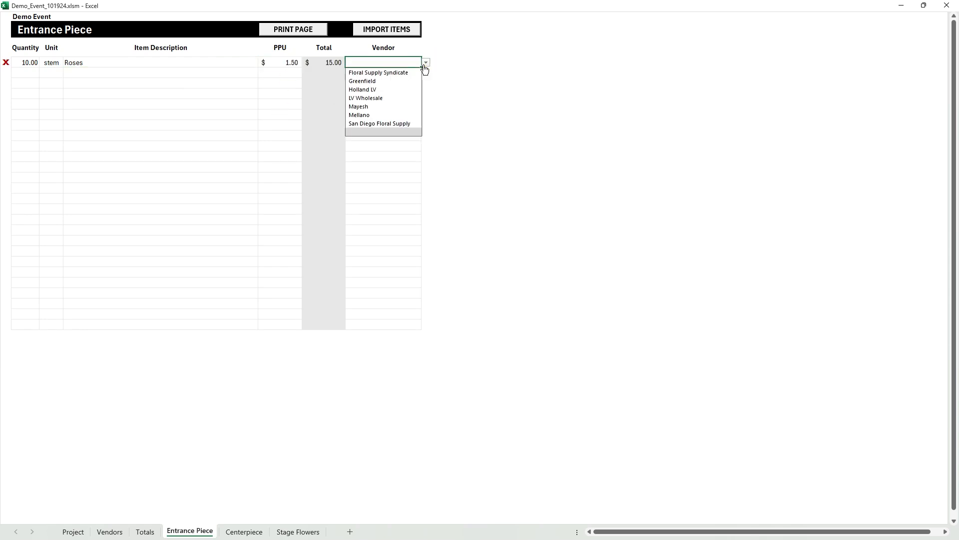
{"action": "left_click", "coordinate": [380, 72]}
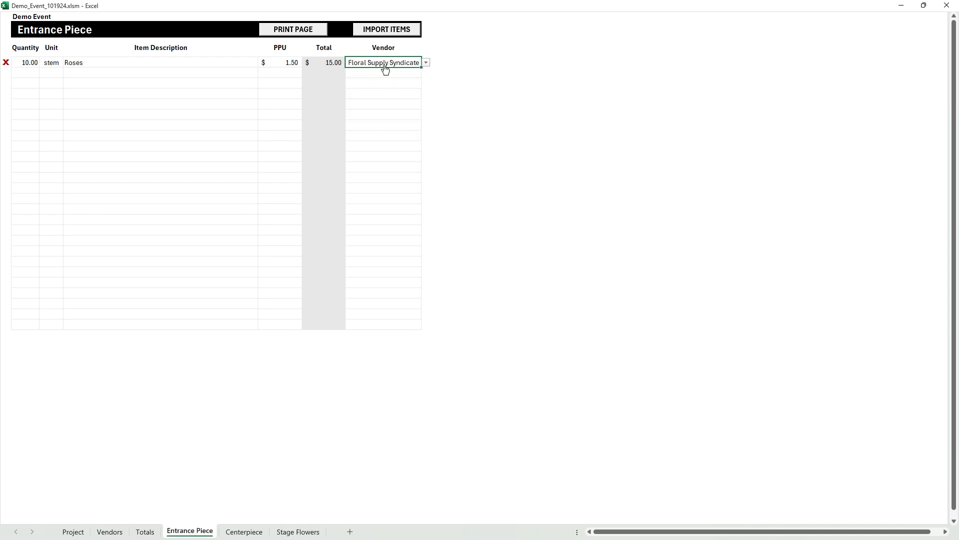
{"action": "left_click", "coordinate": [101, 74]}
{"action": "left_click", "coordinate": [30, 73]}
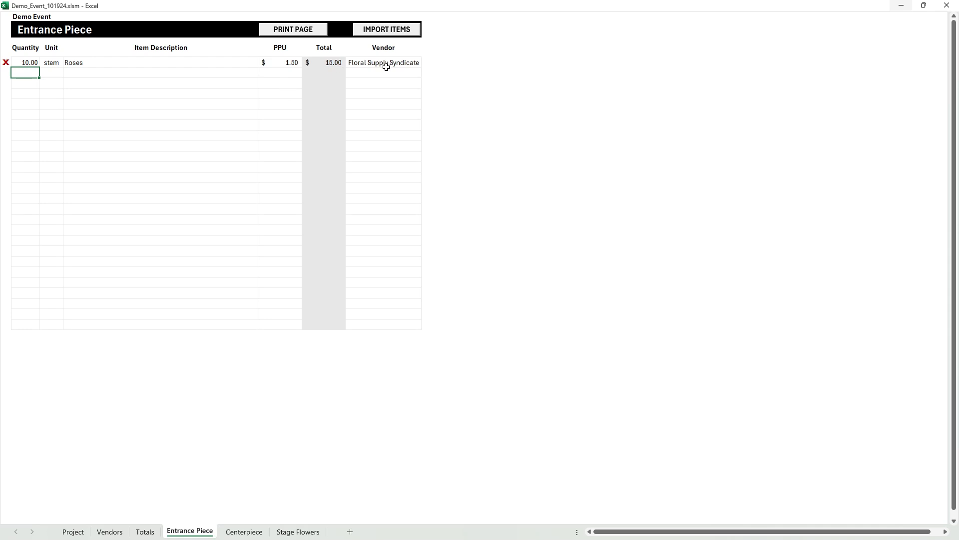
- Add a new vendor named Demo Version Vendor to the Vendors sheet
{"action": "left_click", "coordinate": [110, 530]}
{"action": "left_click", "coordinate": [245, 109]}
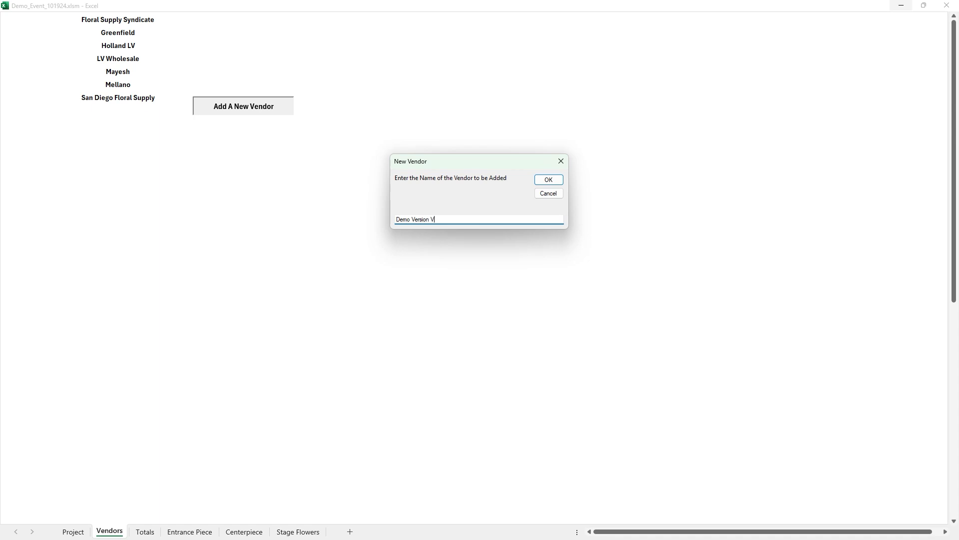
{"action": "type", "text": "r"}
{"action": "key", "text": "Return"}
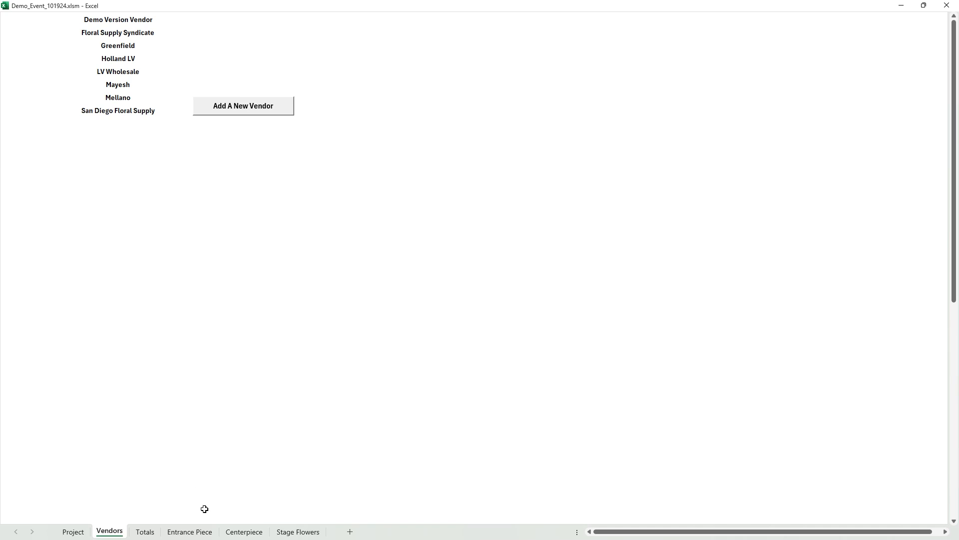
- Add 1 case of Stuff at 100 per unit from Demo Version Vendor to the Entrance Piece recipe
{"action": "left_click", "coordinate": [197, 531]}
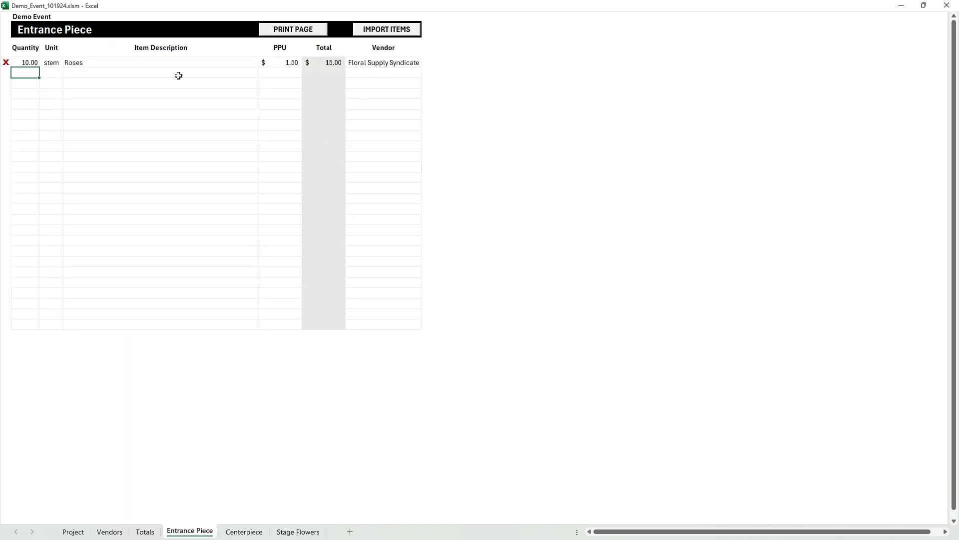
{"action": "type", "text": "1"}
{"action": "key", "text": "Tab"}
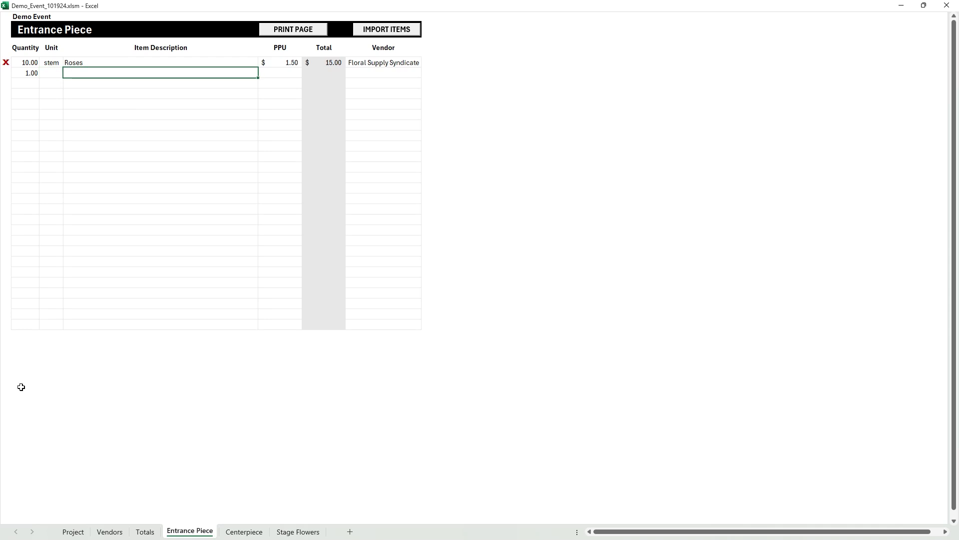
{"action": "type", "text": "case"}
{"action": "key", "text": "Tab"}
{"action": "type", "text": "Stuff"}
{"action": "key", "text": "Tab"}
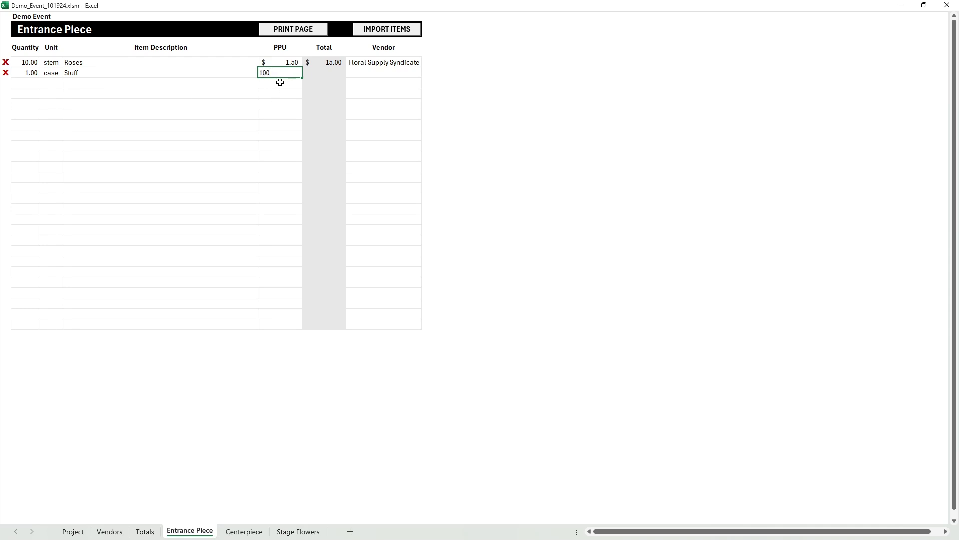
{"action": "key", "text": "Tab"}
{"action": "left_click", "coordinate": [426, 73]}
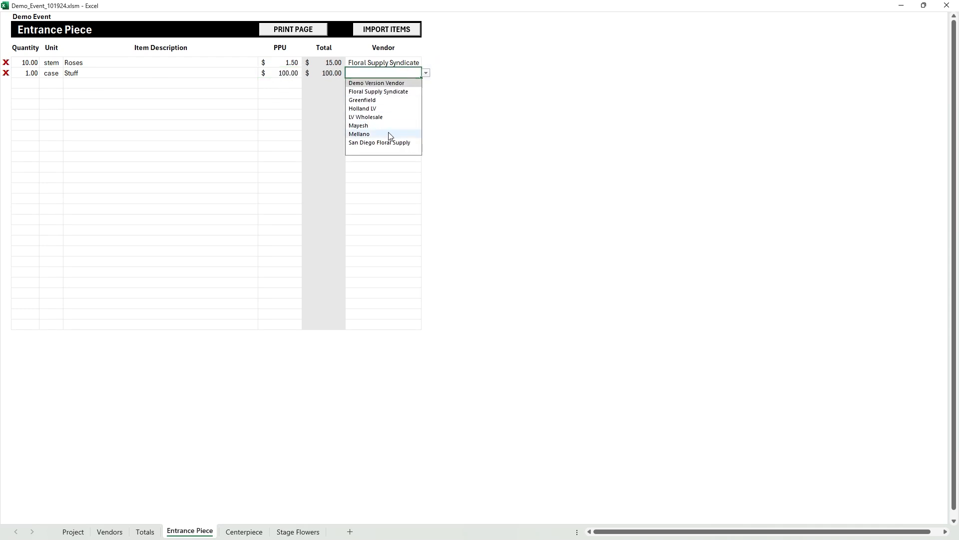
{"action": "left_click", "coordinate": [382, 83]}
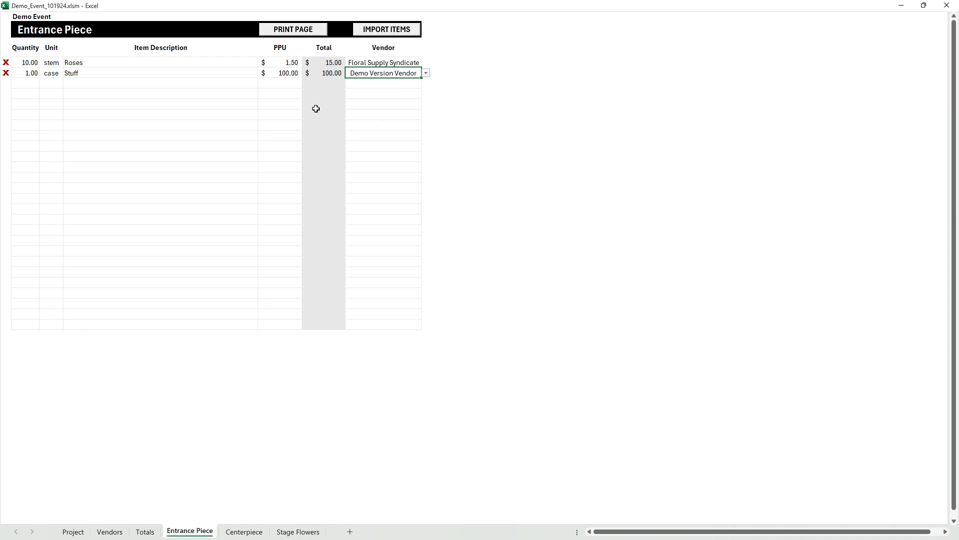
- Add 1 ea of Vase at 20 per unit from San Diego Floral Supply to the Entrance Piece recipe
{"action": "left_click", "coordinate": [180, 95]}
{"action": "left_click", "coordinate": [29, 84]}
{"action": "type", "text": "1"}
{"action": "key", "text": "Tab"}
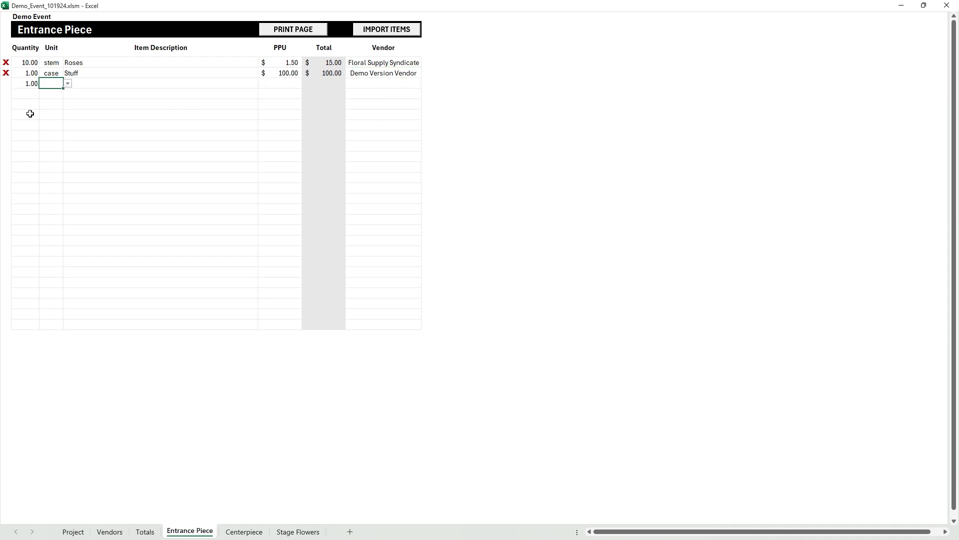
{"action": "key", "text": "Tab"}
{"action": "type", "text": "Vase"}
{"action": "key", "text": "Tab"}
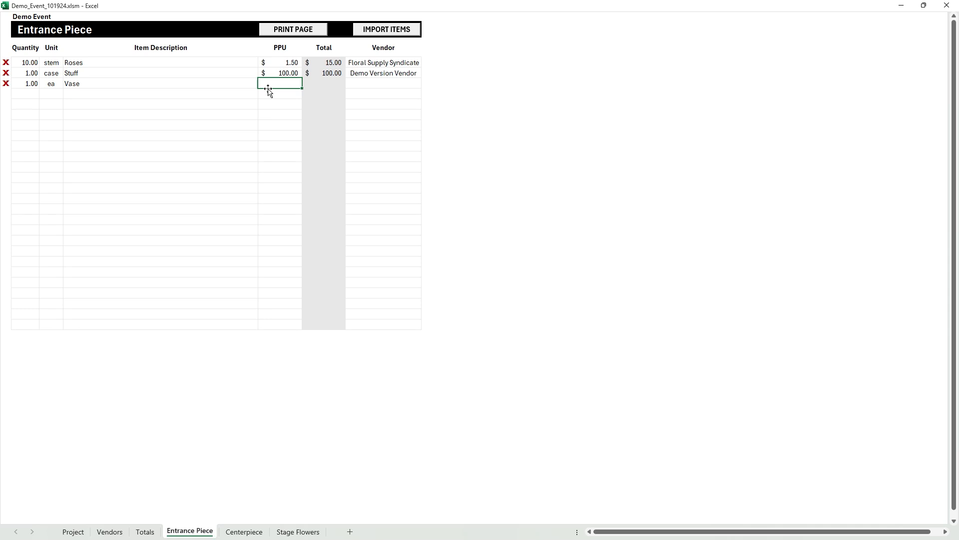
{"action": "type", "text": "20"}
{"action": "key", "text": "Tab"}
{"action": "left_click", "coordinate": [426, 84]}
{"action": "left_click", "coordinate": [395, 154]}
{"action": "left_click", "coordinate": [206, 91]}
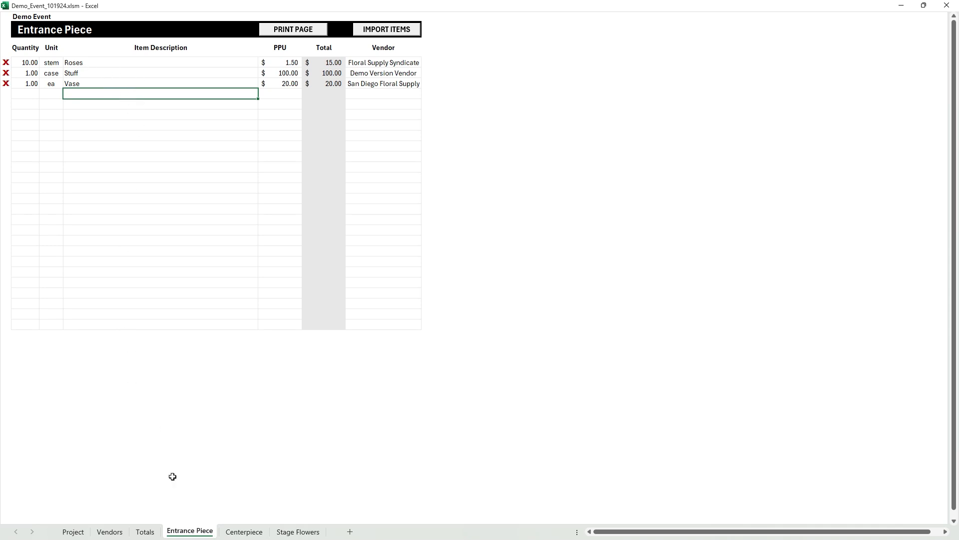
- Set the Entrance Piece quantity to 2 on the Project sheet, checking the Totals sheet before and after the change
{"action": "left_click", "coordinate": [80, 534]}
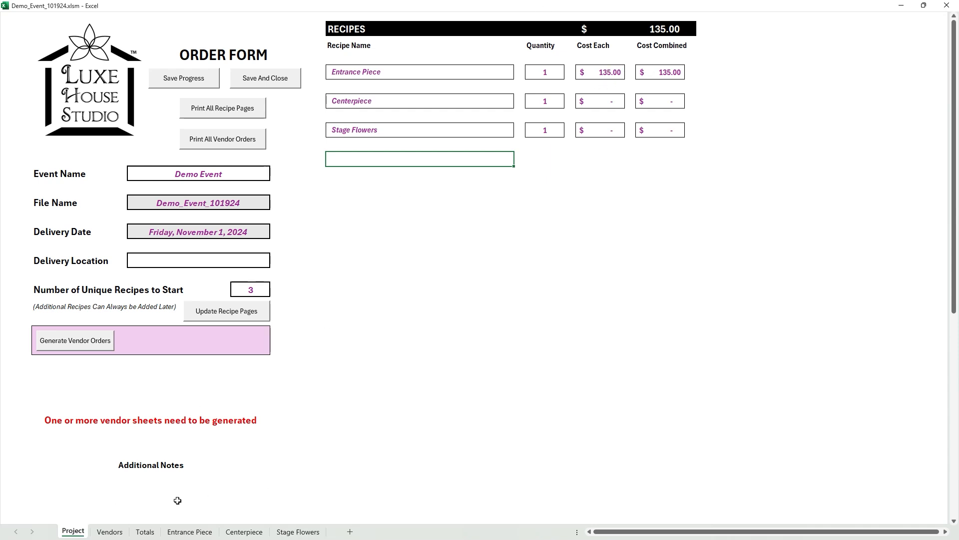
{"action": "left_click", "coordinate": [146, 531]}
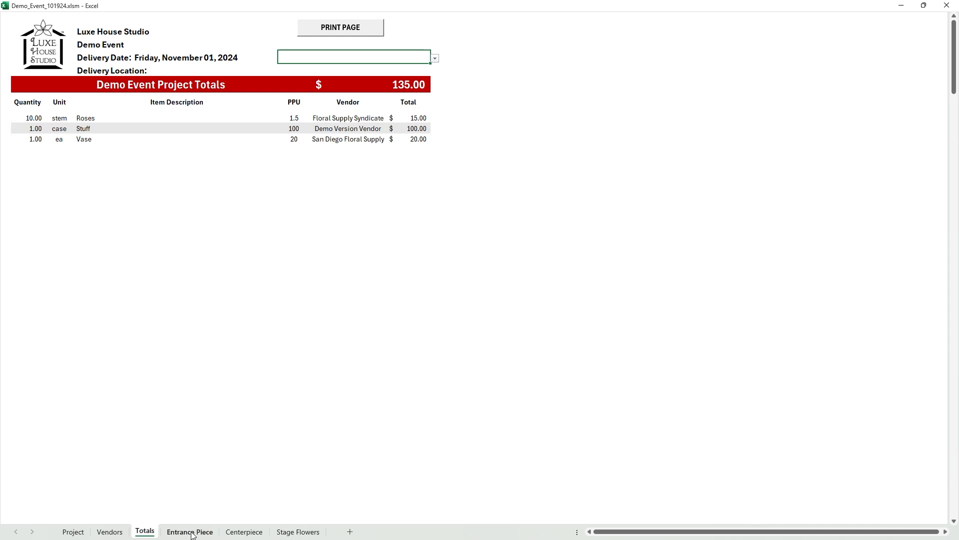
{"action": "left_click", "coordinate": [73, 531]}
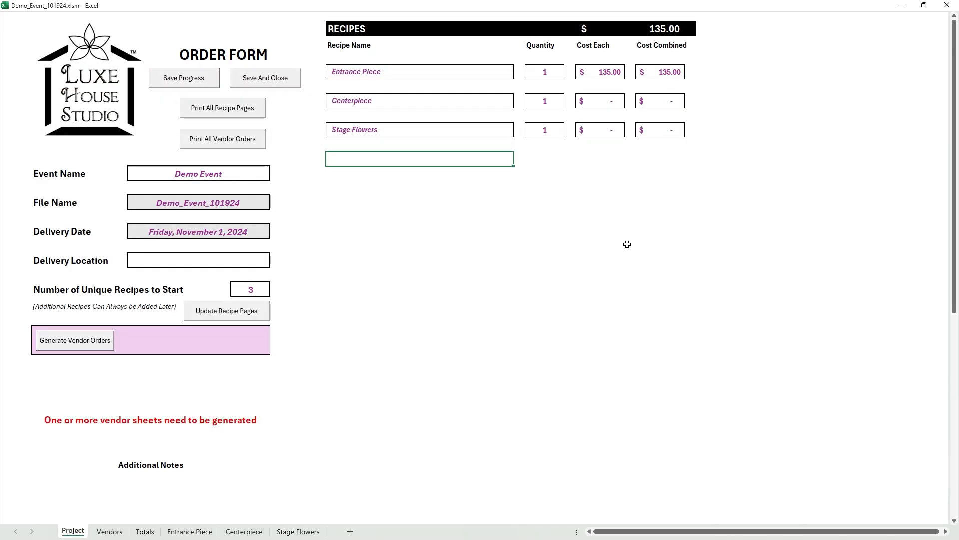
{"action": "left_click", "coordinate": [549, 71]}
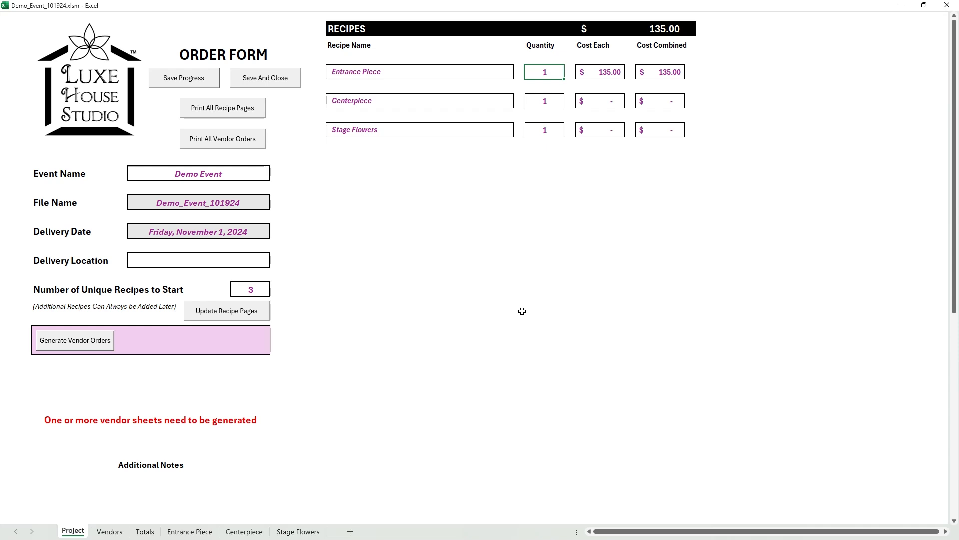
{"action": "type", "text": "2"}
{"action": "key", "text": "Return"}
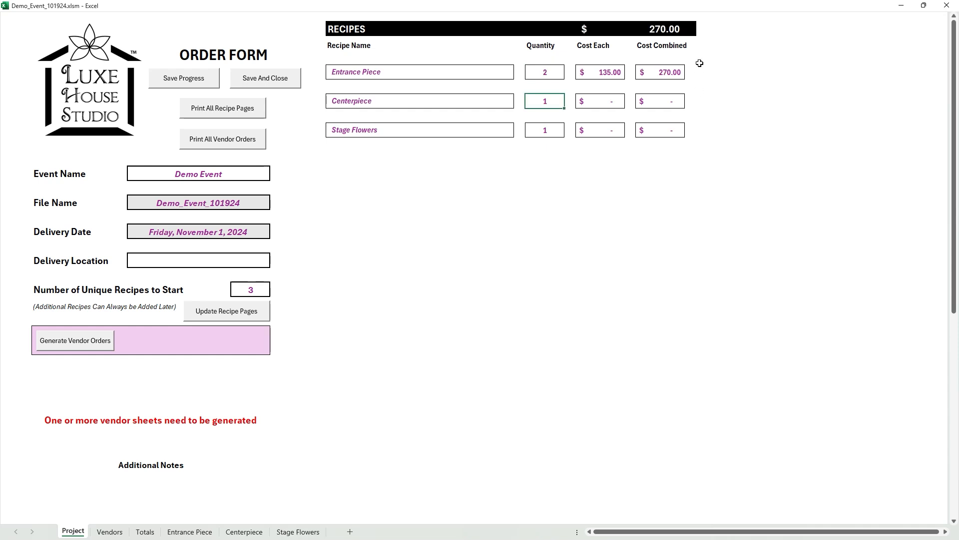
{"action": "left_click", "coordinate": [145, 532]}
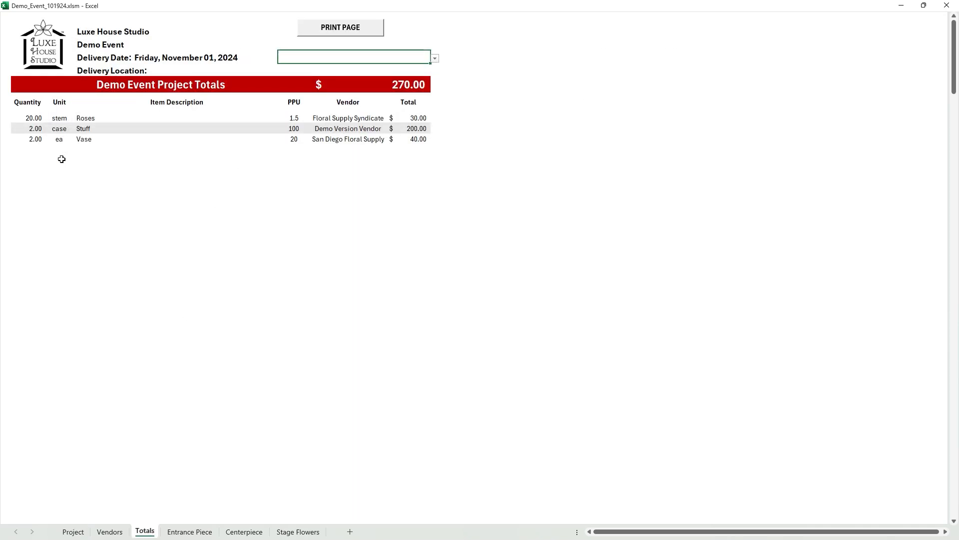
- Import the project's existing items into the Centerpiece recipe
{"action": "left_click", "coordinate": [190, 531]}
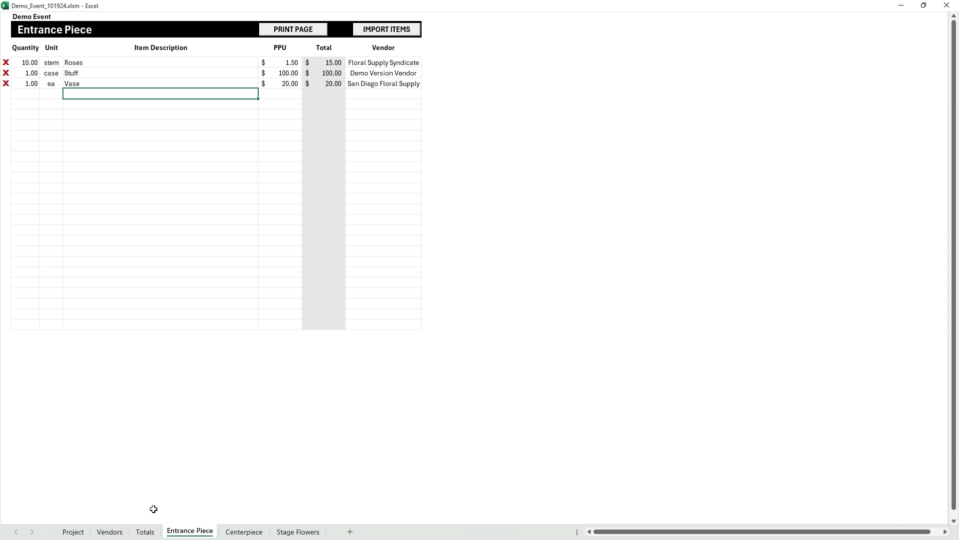
{"action": "left_click", "coordinate": [73, 531]}
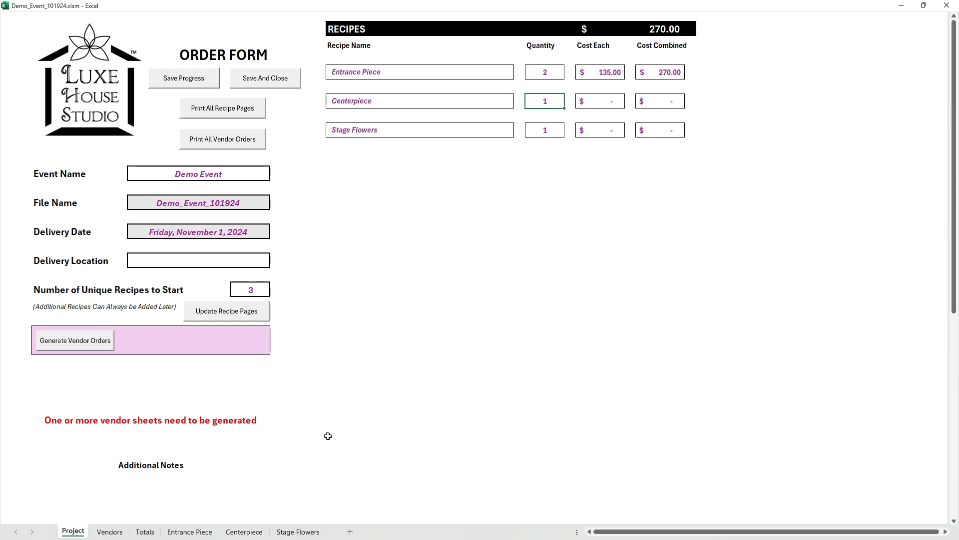
{"action": "left_click", "coordinate": [244, 532]}
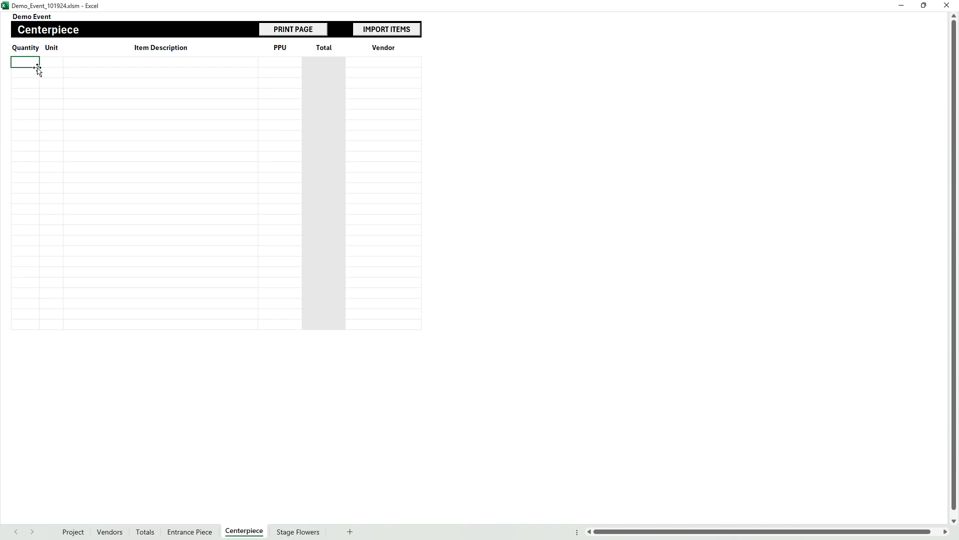
{"action": "left_click", "coordinate": [392, 33]}
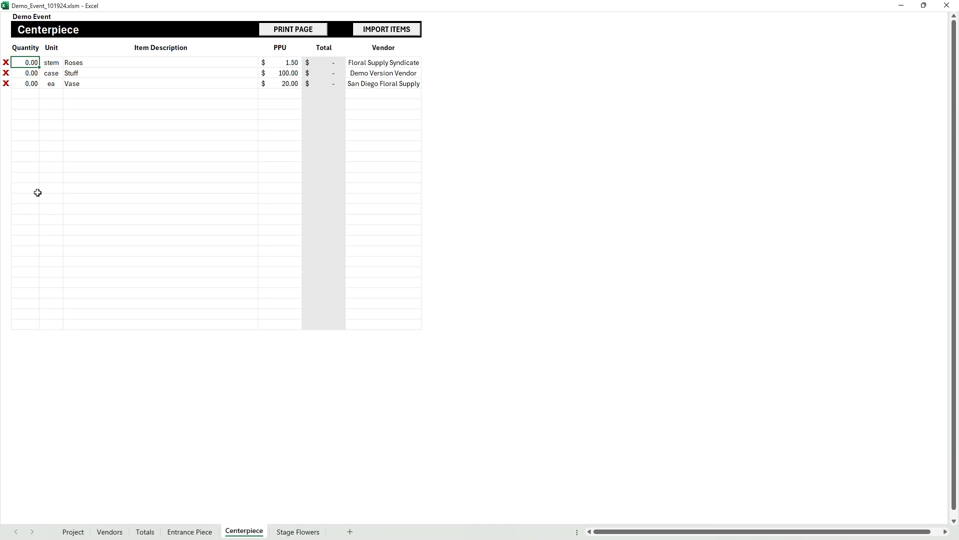
- Set the Centerpiece quantities to 10 for Roses and 1 for Vase, and remove the Stuff item
{"action": "key", "text": "Return"}
{"action": "left_click", "coordinate": [5, 73]}
{"action": "left_click", "coordinate": [25, 83]}
{"action": "type", "text": "1"}
{"action": "key", "text": "Return"}
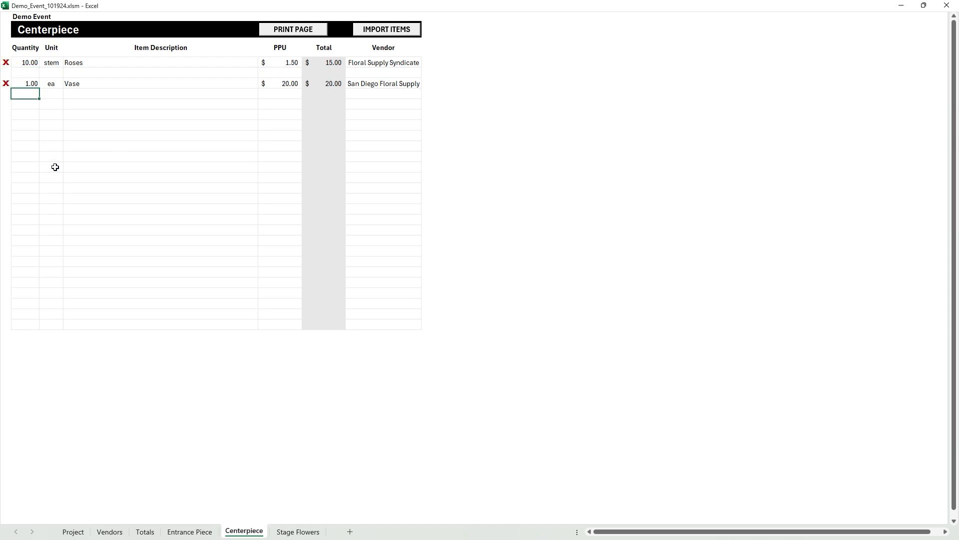
- Add 4 bunch of Other Flowers at 1.5 per unit from Floral Supply Syndicate to the Centerpiece recipe
{"action": "type", "text": "4"}
{"action": "key", "text": "Tab"}
{"action": "left_click", "coordinate": [67, 94]}
{"action": "left_click", "coordinate": [59, 105]}
{"action": "key", "text": "Tab"}
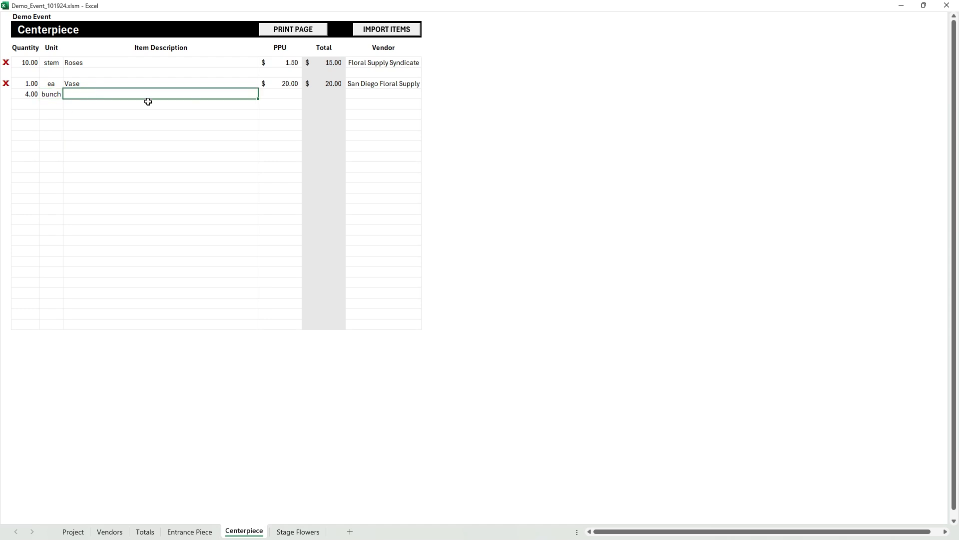
{"action": "type", "text": "Other Flowers"}
{"action": "key", "text": "Tab"}
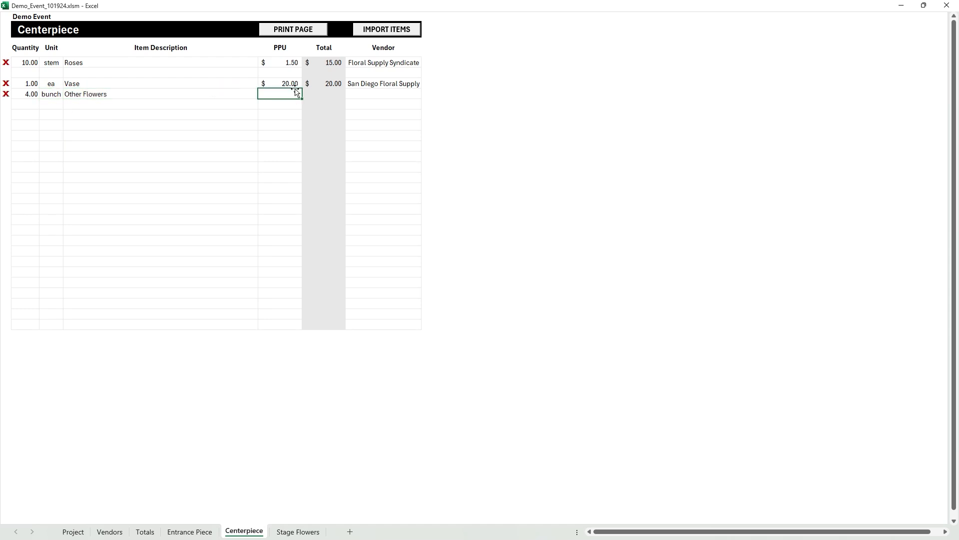
{"action": "type", "text": "1.5"}
{"action": "key", "text": "Tab"}
{"action": "left_click", "coordinate": [428, 100]}
{"action": "left_click", "coordinate": [385, 104]}
- Set the Centerpiece quantity on the Project sheet to 10, and revise it to 12
{"action": "left_click", "coordinate": [73, 531]}
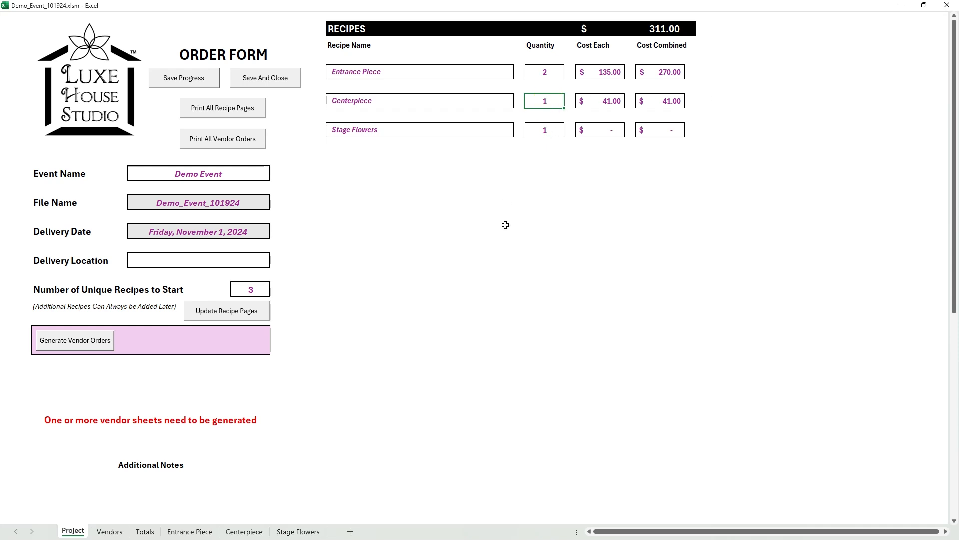
{"action": "type", "text": "10"}
{"action": "key", "text": "Return"}
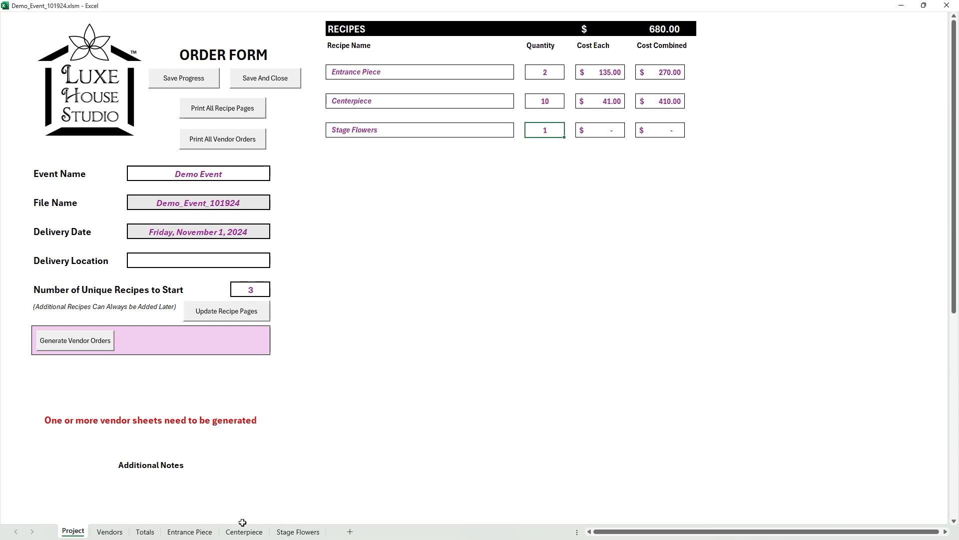
{"action": "left_click", "coordinate": [542, 100]}
{"action": "type", "text": "12"}
{"action": "key", "text": "Return"}
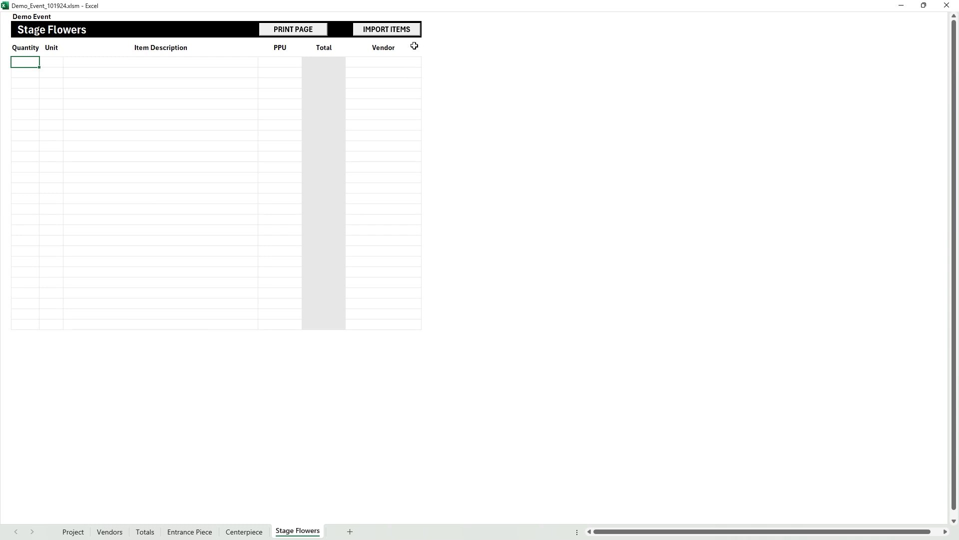
- Import the items into the Stage Flowers recipe with quantities of 30 Roses, 2 Stuff, 2 Vase and 10 Other Flowers
{"action": "left_click", "coordinate": [393, 32]}
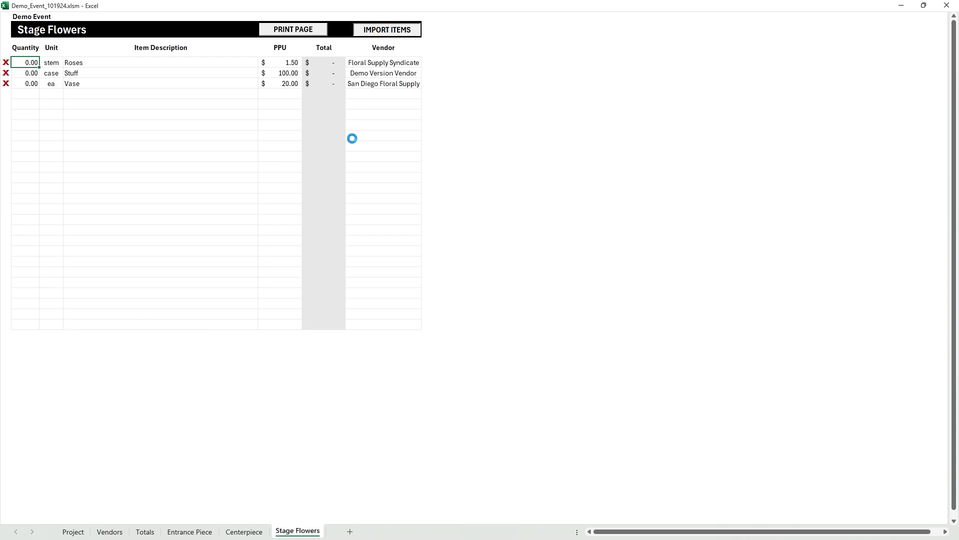
{"action": "key", "text": "Return"}
{"action": "key", "text": "Return"}
{"action": "type", "text": "2"}
{"action": "key", "text": "Return"}
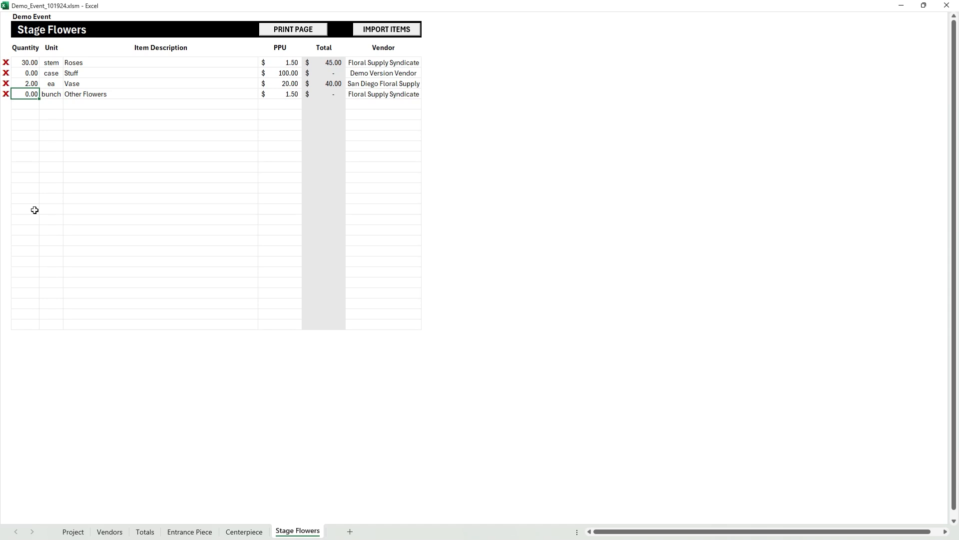
{"action": "type", "text": "10"}
{"action": "key", "text": "Return"}
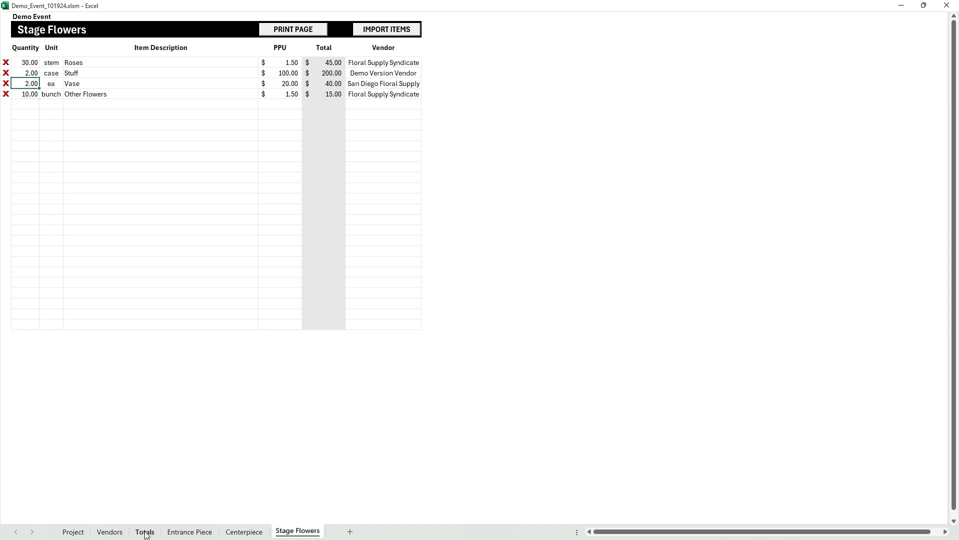
- Compare the item totals on the Totals sheet with the recipe costs on the Project sheet
{"action": "left_click", "coordinate": [147, 532]}
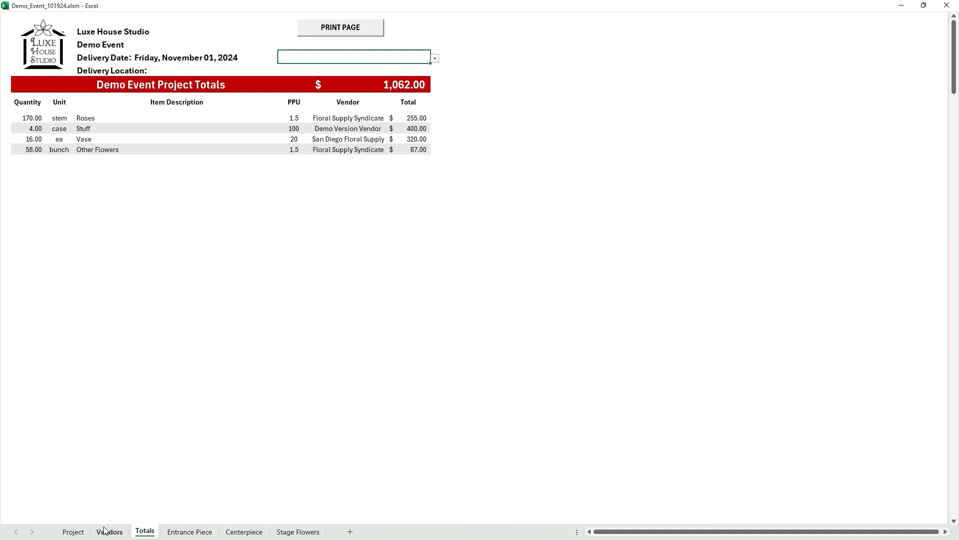
{"action": "left_click", "coordinate": [75, 532]}
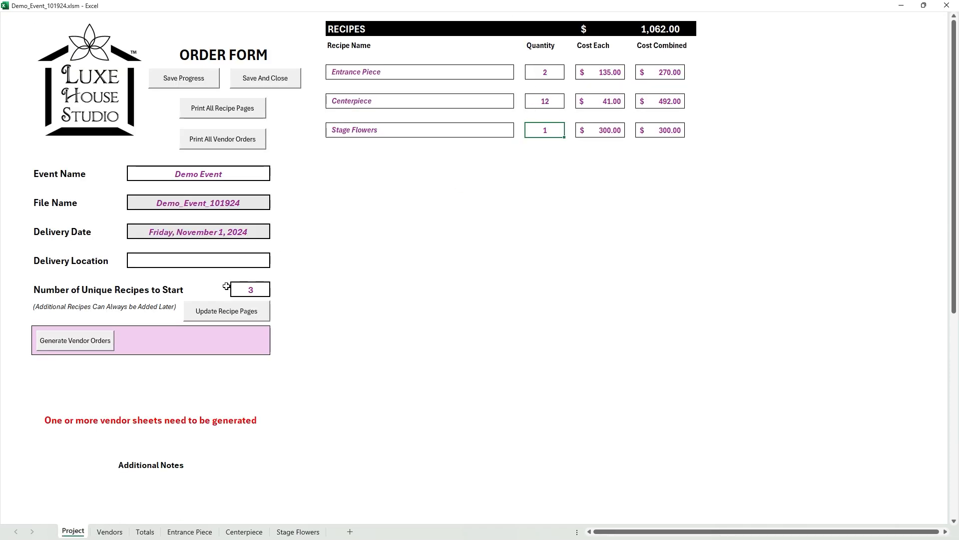
{"action": "left_click", "coordinate": [145, 532]}
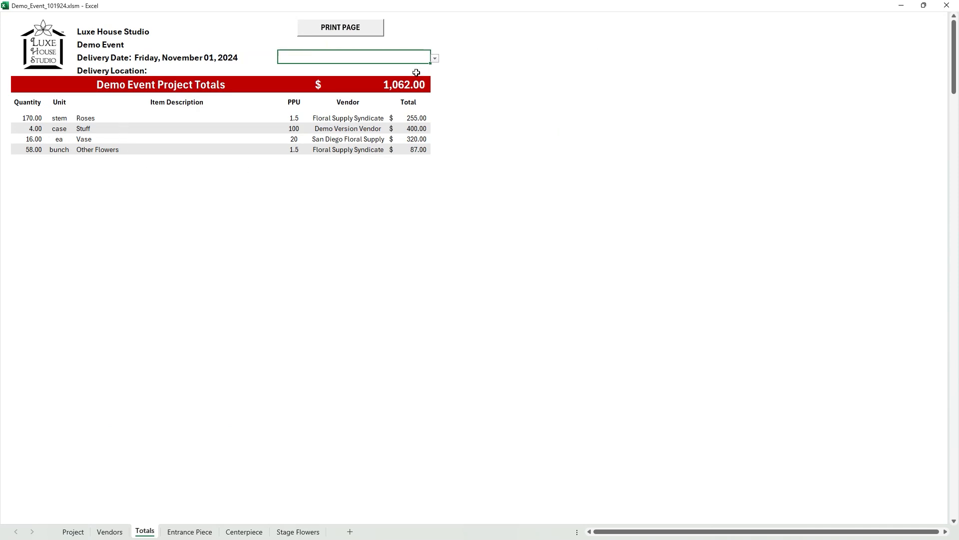
- Generate the vendor orders and review the sheets for San Diego Floral Supply, Demo Version Vendor and Floral Supply Syndicate
{"action": "left_click", "coordinate": [73, 531]}
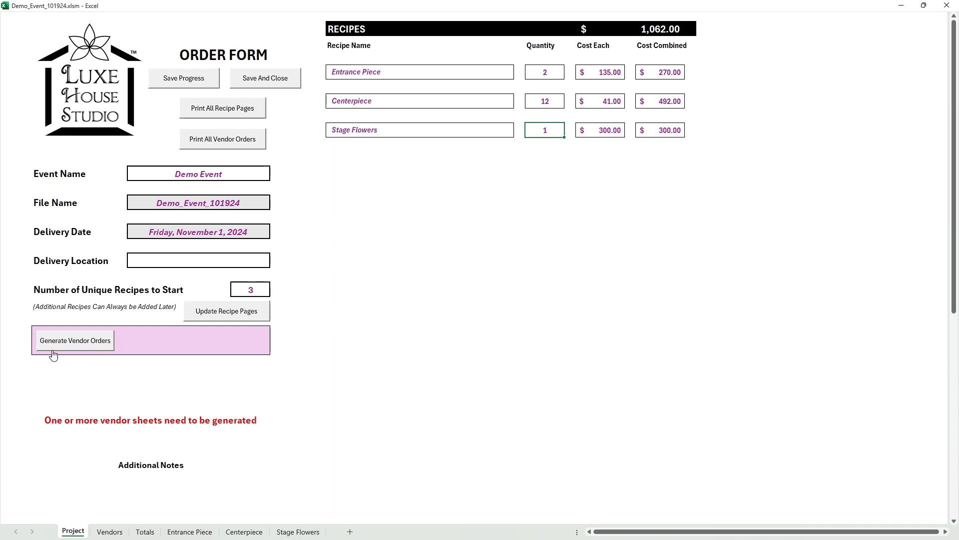
{"action": "left_click", "coordinate": [77, 345]}
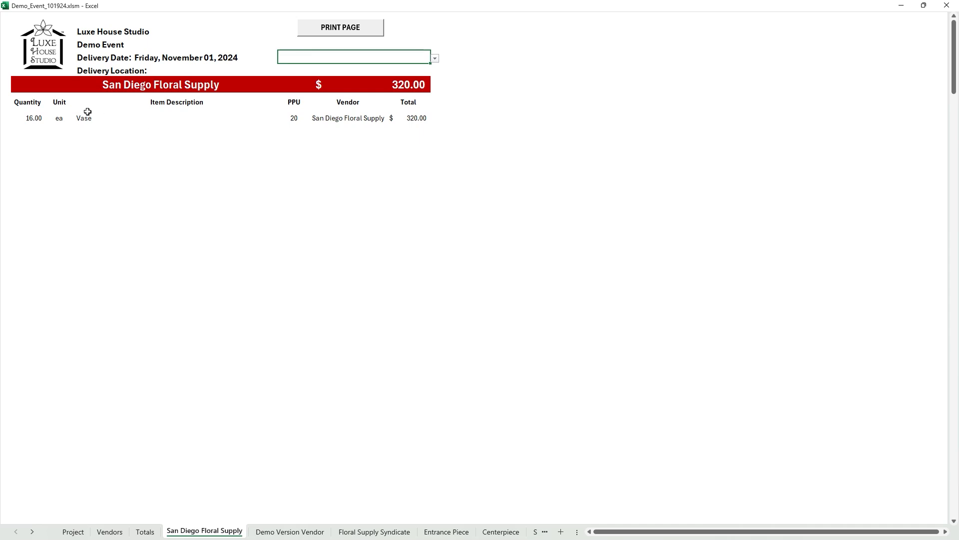
{"action": "left_click", "coordinate": [295, 531]}
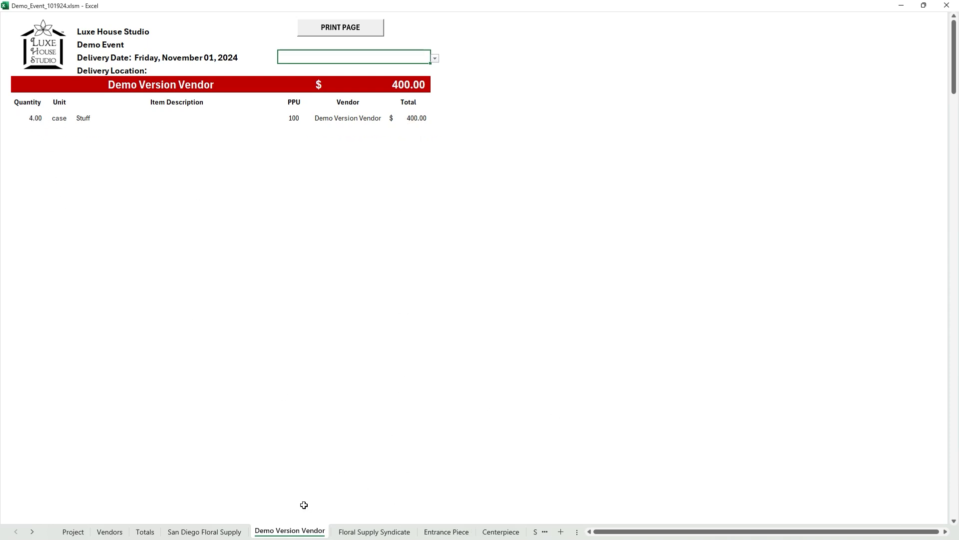
{"action": "left_click", "coordinate": [363, 533]}
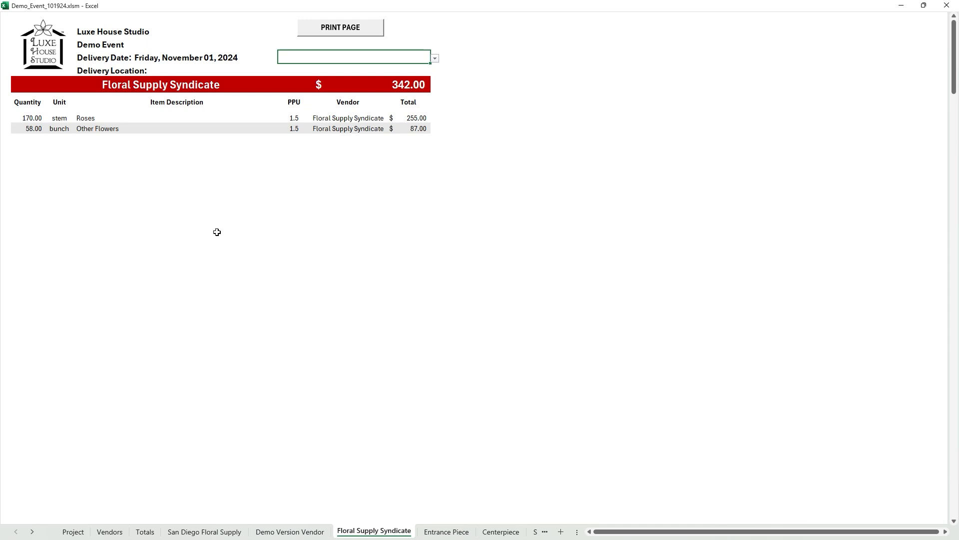
- Set the number of unique recipes on the Project sheet to 4
{"action": "left_click", "coordinate": [73, 531]}
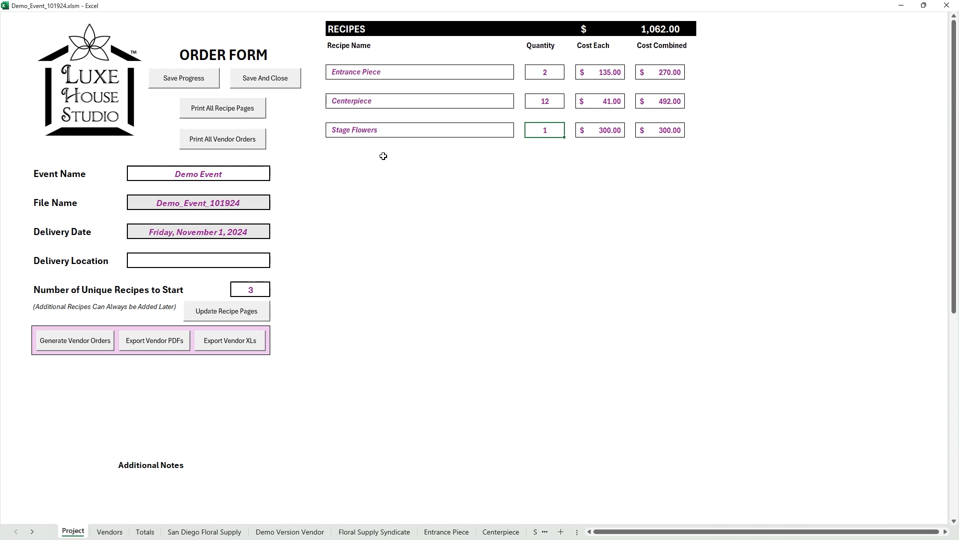
{"action": "left_click", "coordinate": [246, 291]}
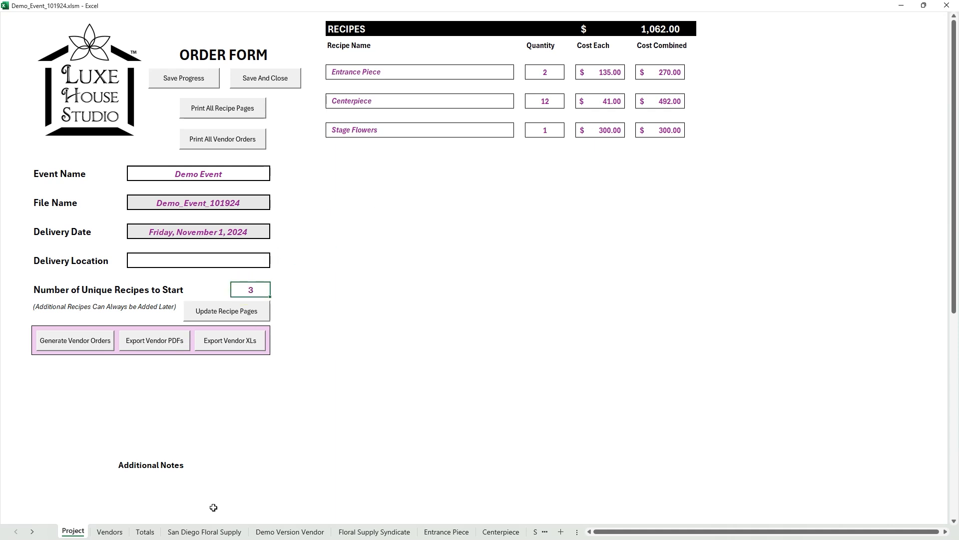
{"action": "left_click", "coordinate": [189, 492]}
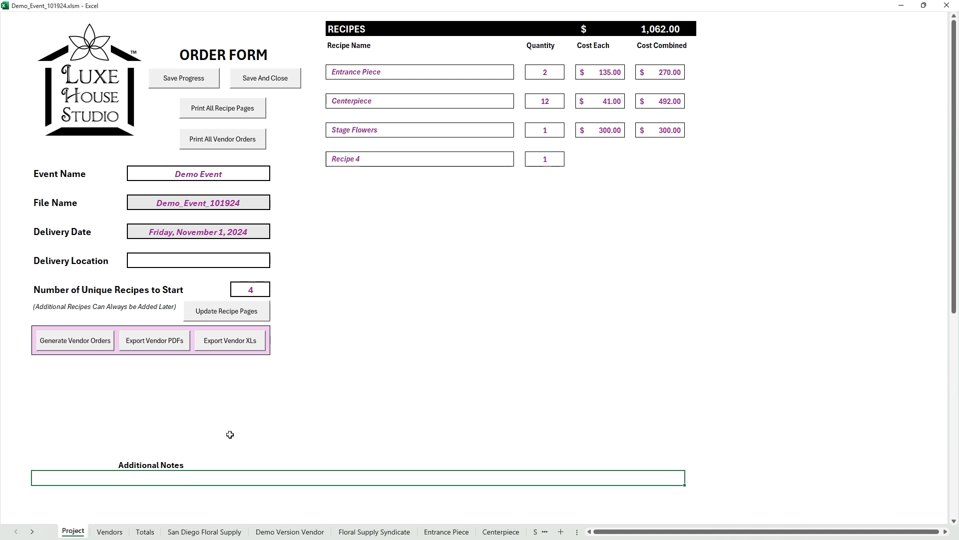
- Name the fourth recipe Last Minute Place and update the recipe pages
{"action": "left_click", "coordinate": [360, 158]}
{"action": "type", "text": "O"}
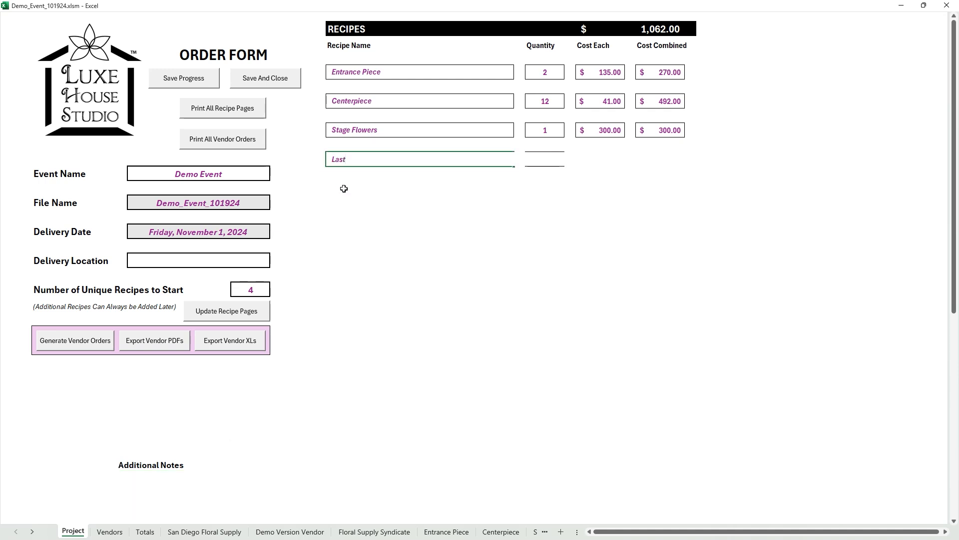
{"action": "type", "text": "ast Minute Place"}
{"action": "key", "text": "Return"}
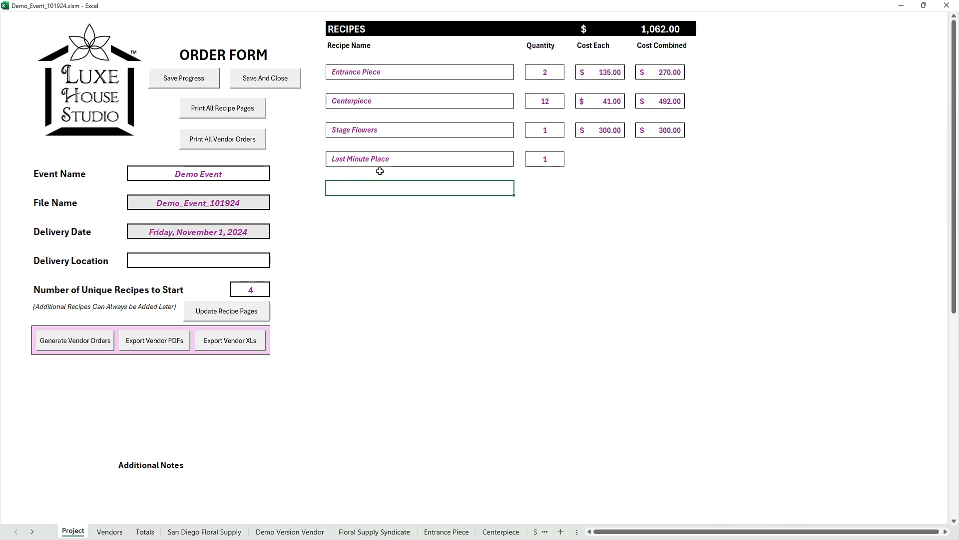
{"action": "left_click", "coordinate": [219, 315]}
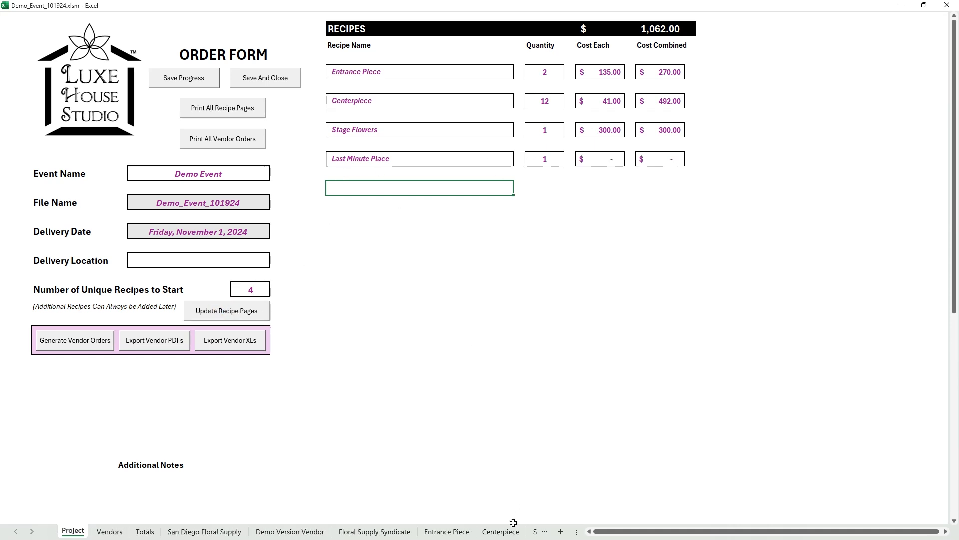
- Import the items into the Last Minute Place recipe with 1 each of Roses, Stuff and Vase, removing Other Flowers
{"action": "left_click", "coordinate": [617, 532]}
{"action": "left_click", "coordinate": [382, 30]}
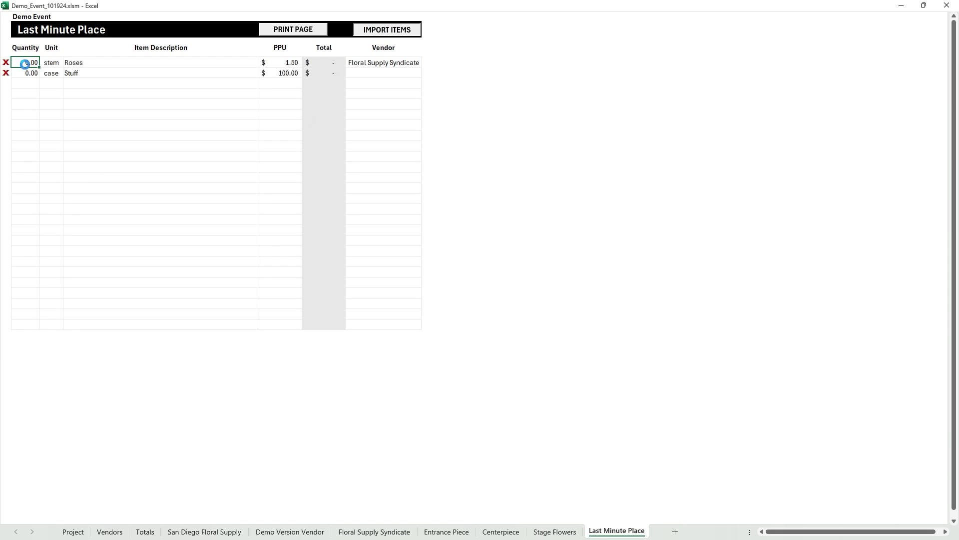
{"action": "key", "text": "Return"}
{"action": "type", "text": "1"}
{"action": "key", "text": "Return"}
{"action": "key", "text": "Return"}
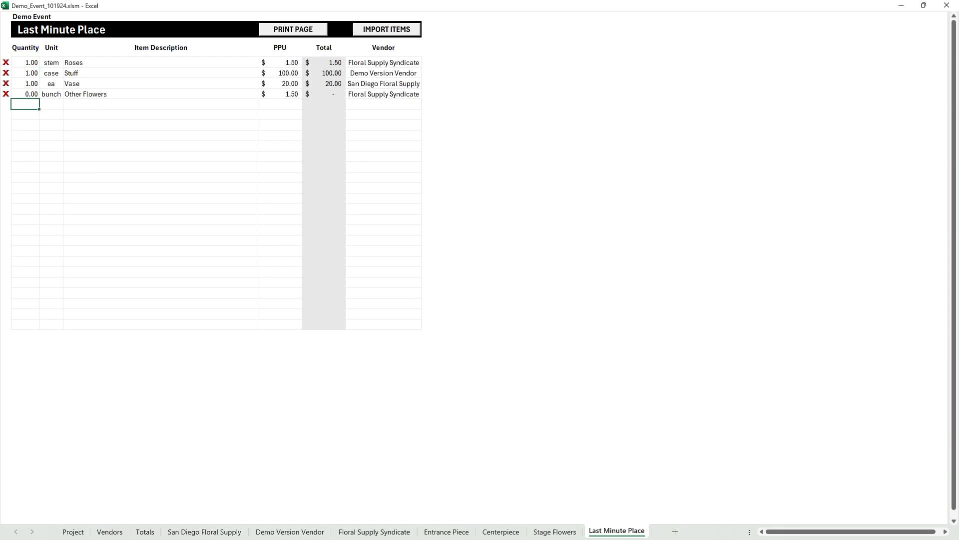
{"action": "left_click", "coordinate": [8, 94]}
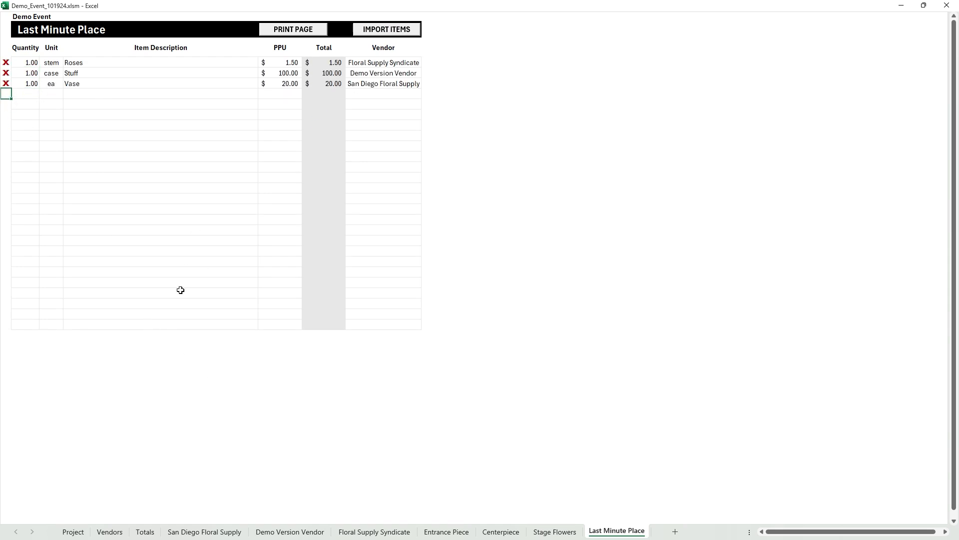
- Review the Totals sheet and the three vendor order sheets after the Last Minute Place addition
{"action": "left_click", "coordinate": [144, 531]}
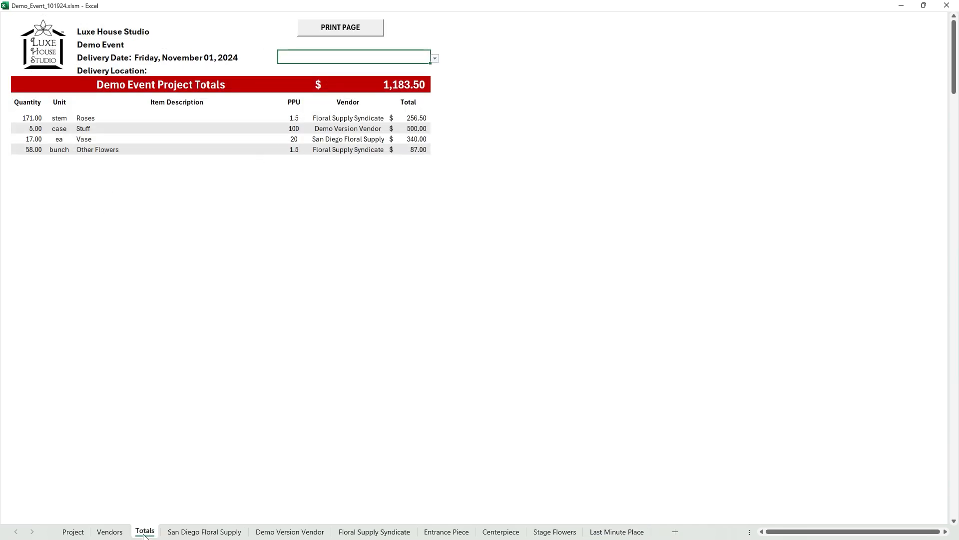
{"action": "left_click", "coordinate": [204, 531]}
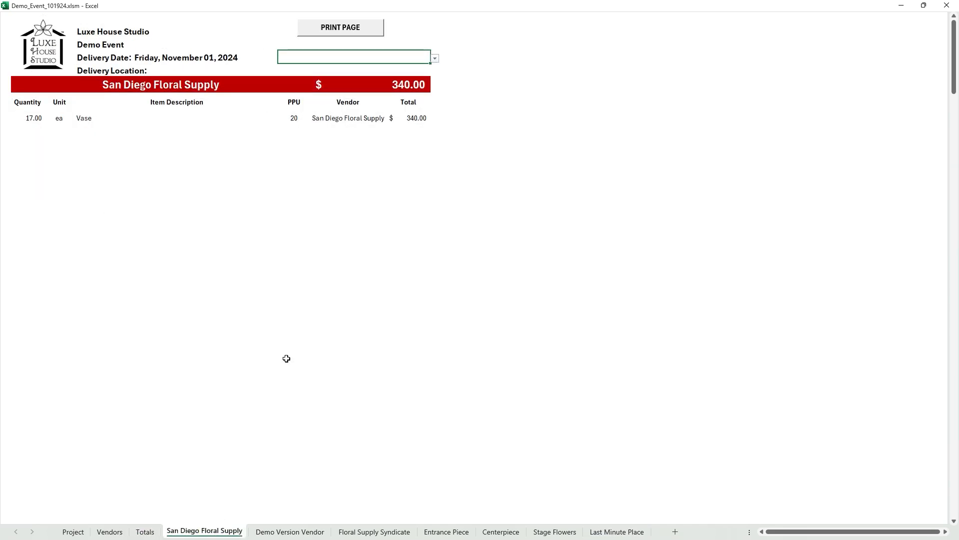
{"action": "left_click", "coordinate": [311, 531]}
{"action": "left_click", "coordinate": [364, 533]}
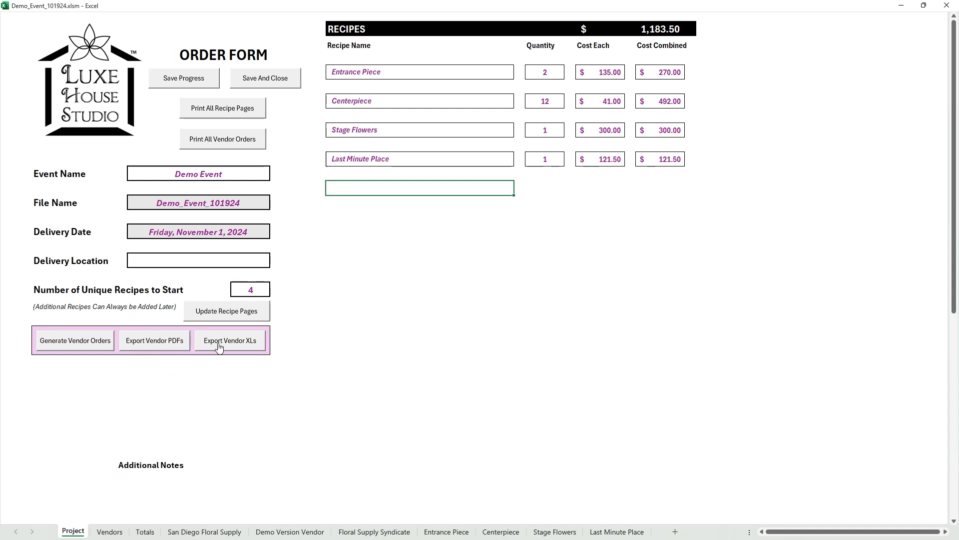
- Export the vendor orders as PDFs and check the Demo Version Vendor and Floral Supply Syndicate sheets
{"action": "left_click", "coordinate": [150, 346]}
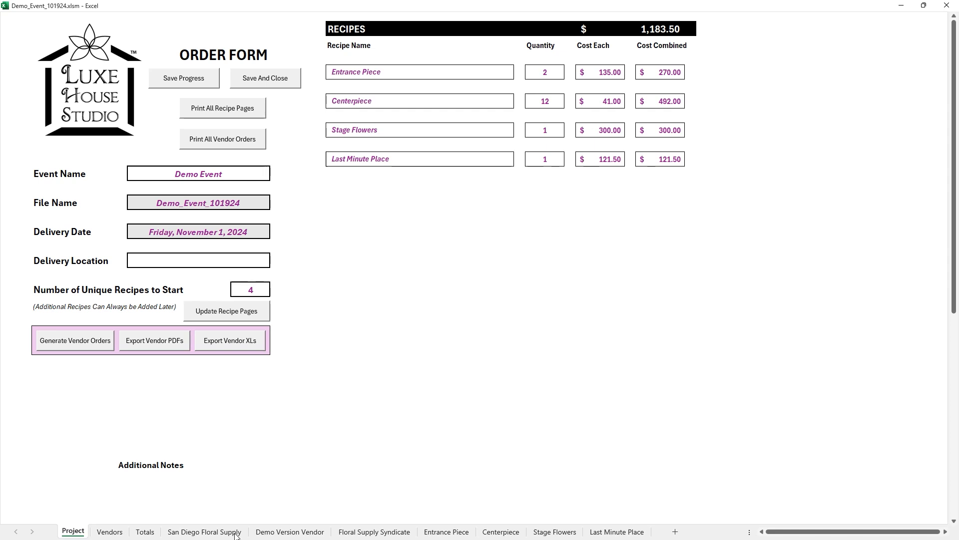
{"action": "left_click", "coordinate": [274, 533]}
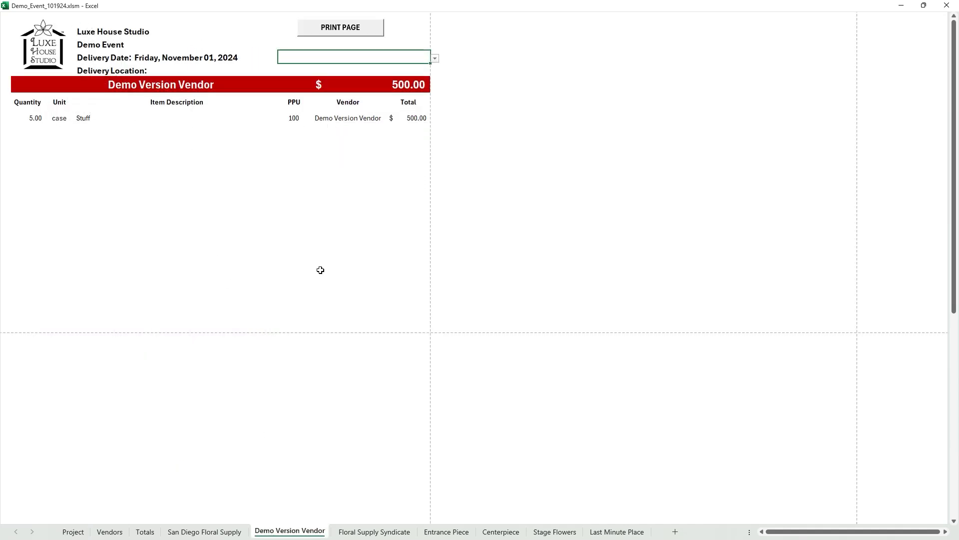
{"action": "left_click", "coordinate": [357, 532]}
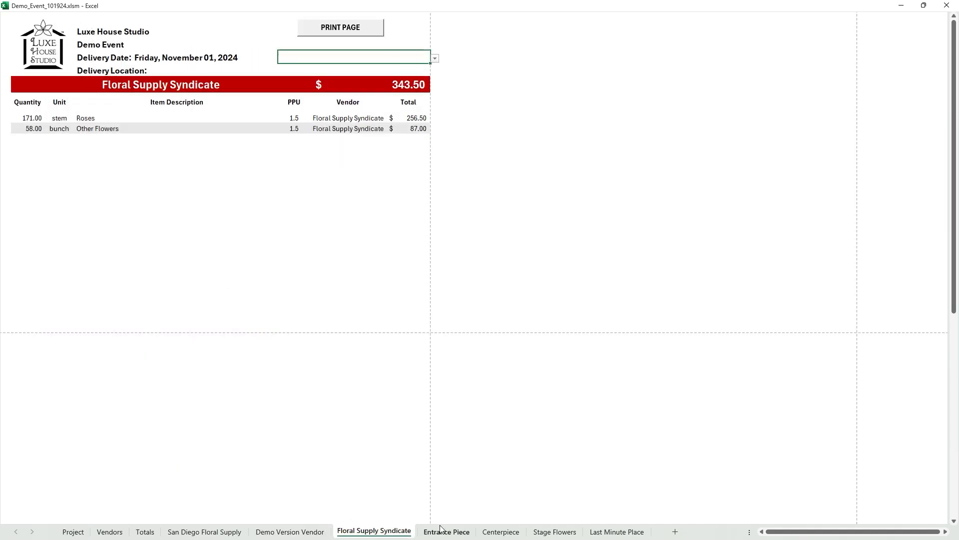
{"action": "left_click", "coordinate": [290, 531]}
- Open the print preview of the San Diego Floral Supply order sheet
{"action": "left_click", "coordinate": [204, 532]}
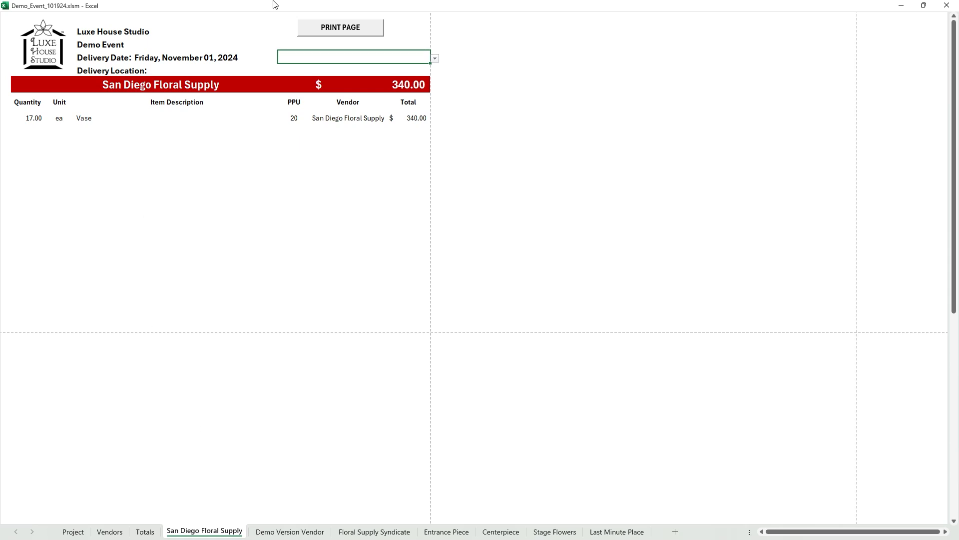
{"action": "left_click", "coordinate": [334, 33]}
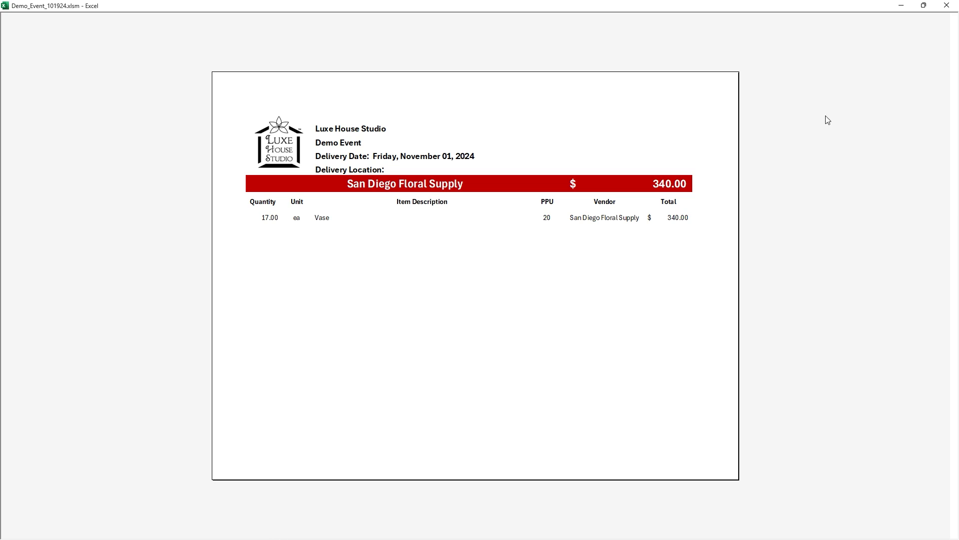
- Close the print preview and export the vendor orders as Excel workbooks from the Project sheet
{"action": "left_click", "coordinate": [947, 6]}
{"action": "left_click", "coordinate": [84, 532]}
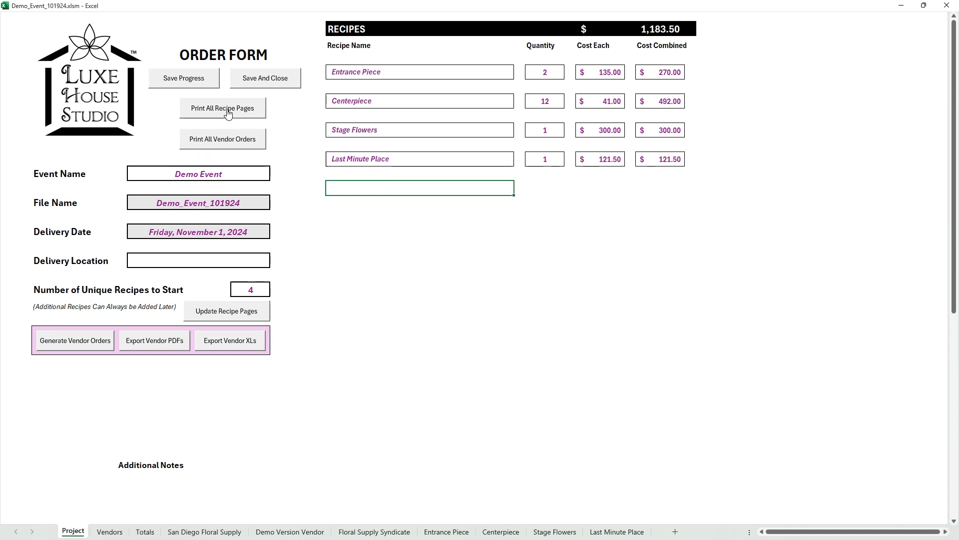
{"action": "left_click", "coordinate": [229, 344]}
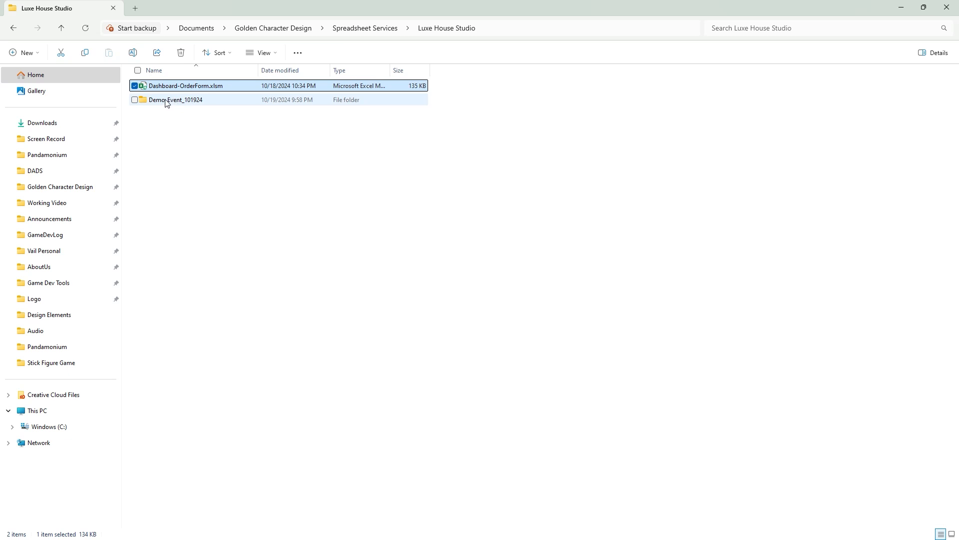
- Open the exported Demo Version Vendor workbook from the Demo_Event_101924 folder and review its vendor order and recipe sheets
{"action": "double_click", "coordinate": [168, 102]}
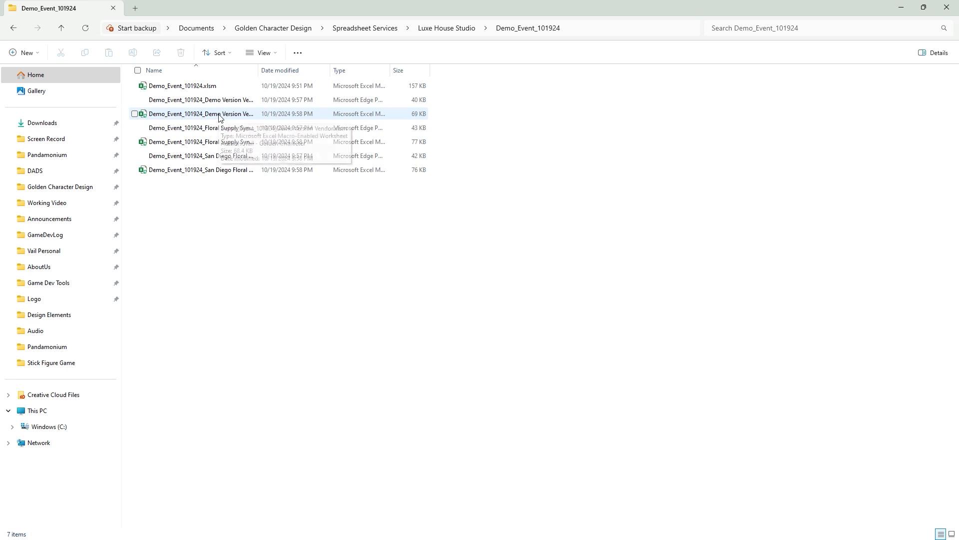
{"action": "double_click", "coordinate": [210, 118]}
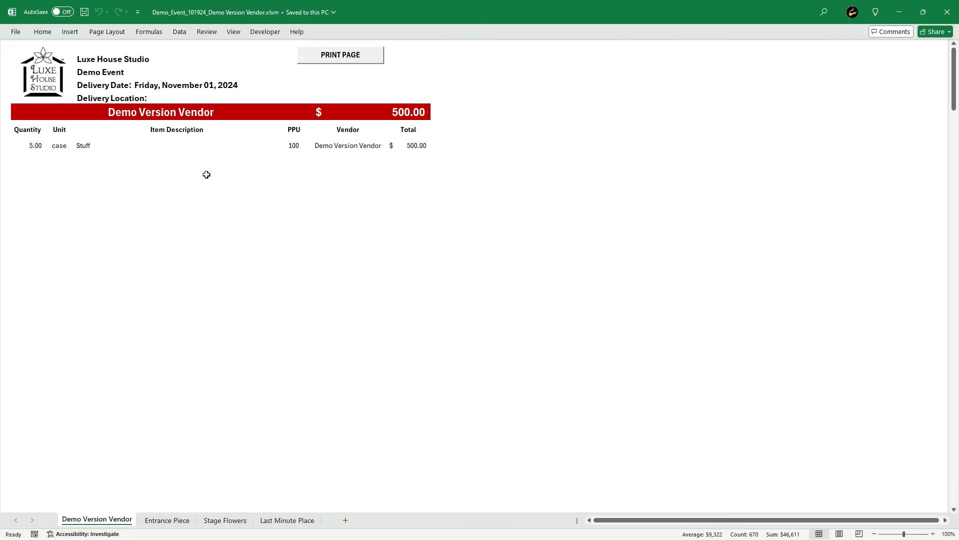
{"action": "left_click", "coordinate": [167, 520]}
{"action": "left_click", "coordinate": [213, 521]}
{"action": "left_click", "coordinate": [268, 521]}
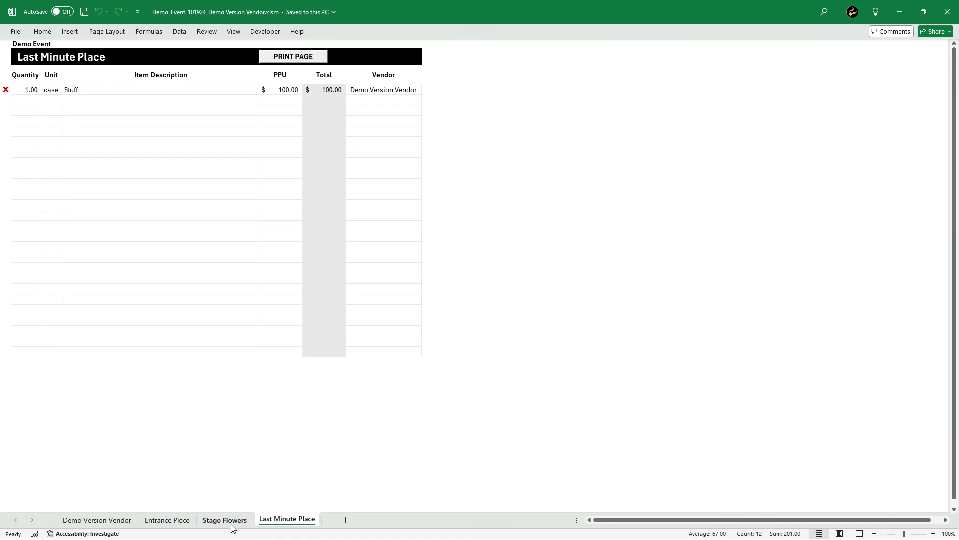
{"action": "left_click", "coordinate": [170, 520]}
{"action": "left_click", "coordinate": [94, 521]}
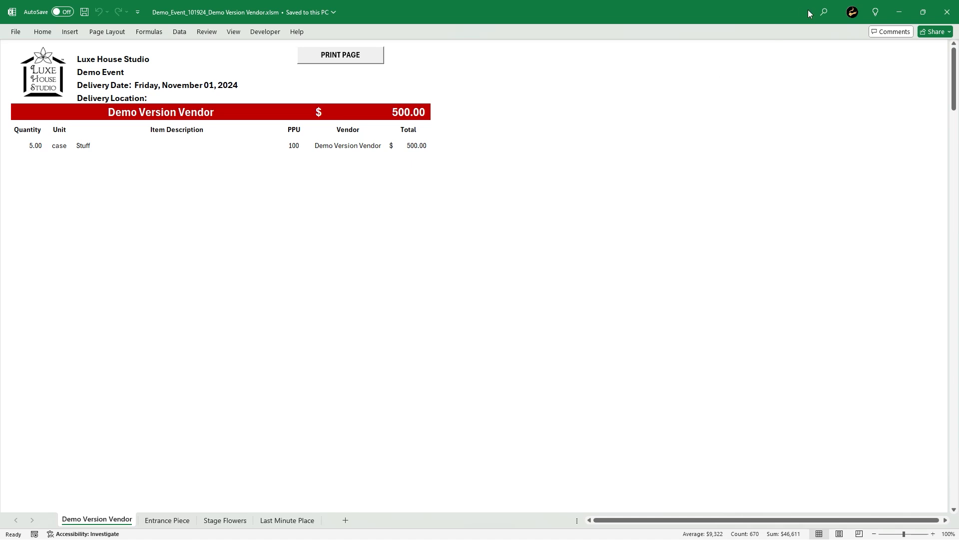
{"action": "left_click", "coordinate": [899, 12]}
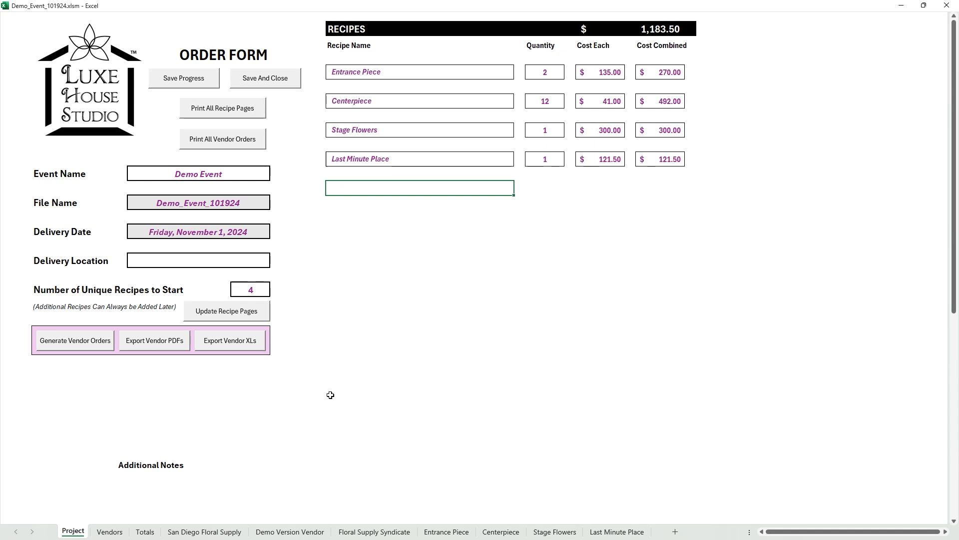
- Enter "This Event is still awaiting prepayment" as an additional note on the Project sheet
{"action": "left_click", "coordinate": [156, 478]}
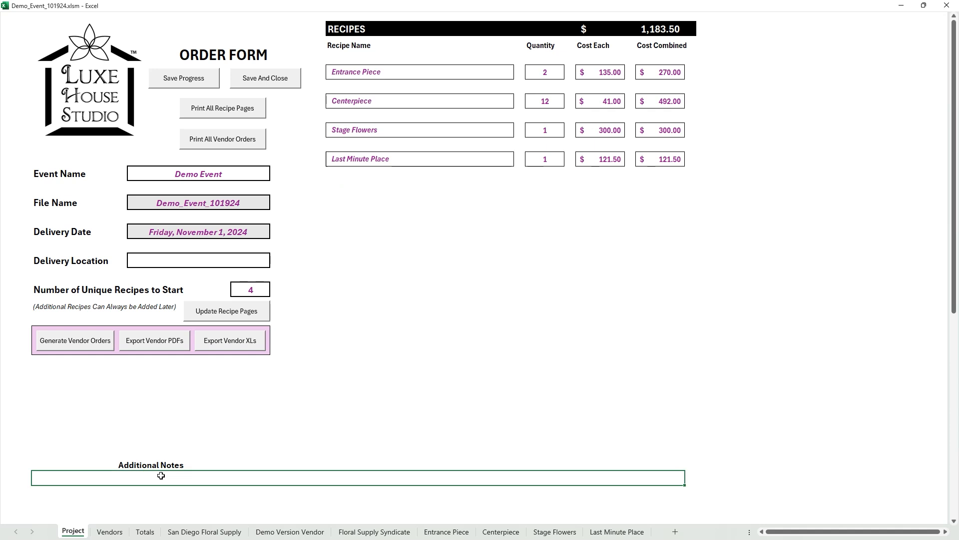
{"action": "scroll", "coordinate": [133, 387], "scroll_direction": "down", "scroll_amount": 2}
{"action": "type", "text": "This Event is still aw"}
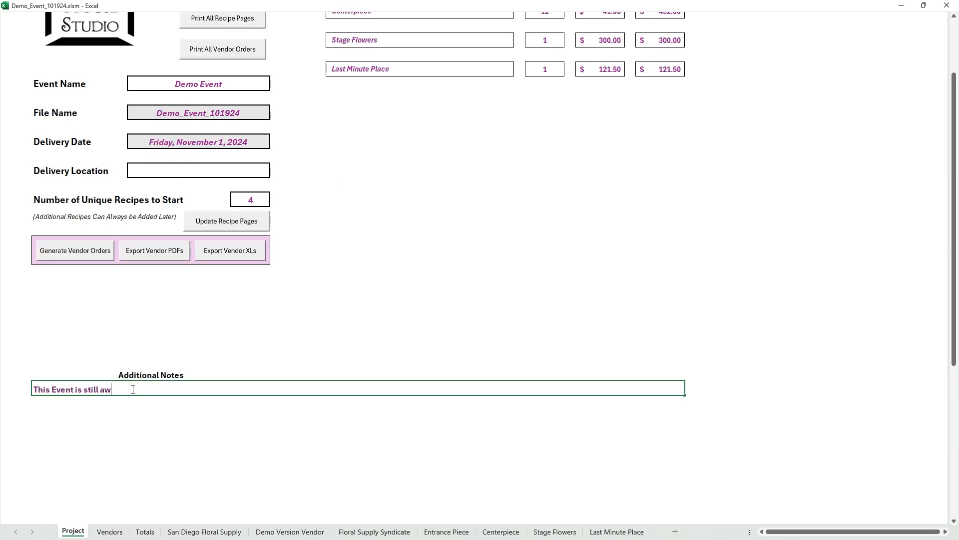
{"action": "type", "text": "aiting prepayment"}
{"action": "key", "text": "Return"}
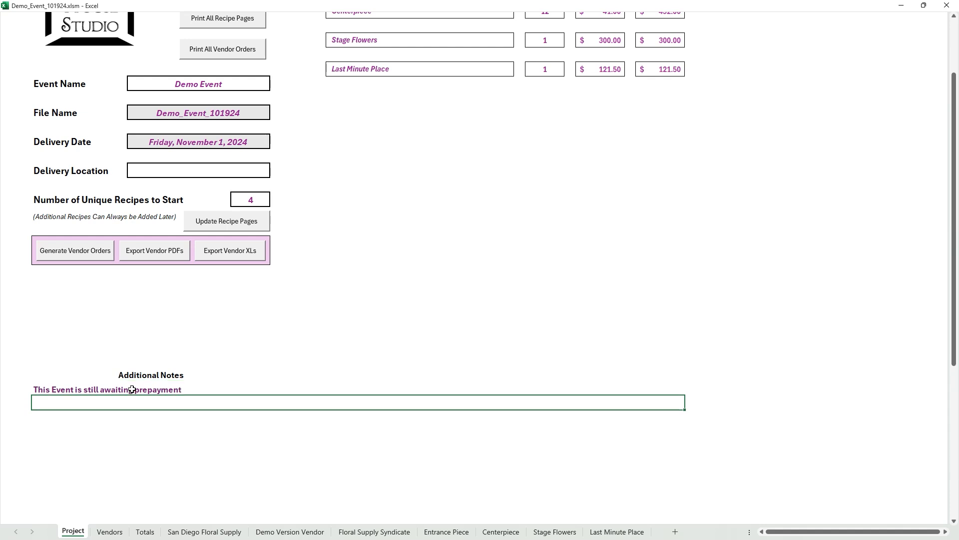
{"action": "left_click", "coordinate": [198, 385]}
{"action": "scroll", "coordinate": [199, 384], "scroll_direction": "up", "scroll_amount": 2}
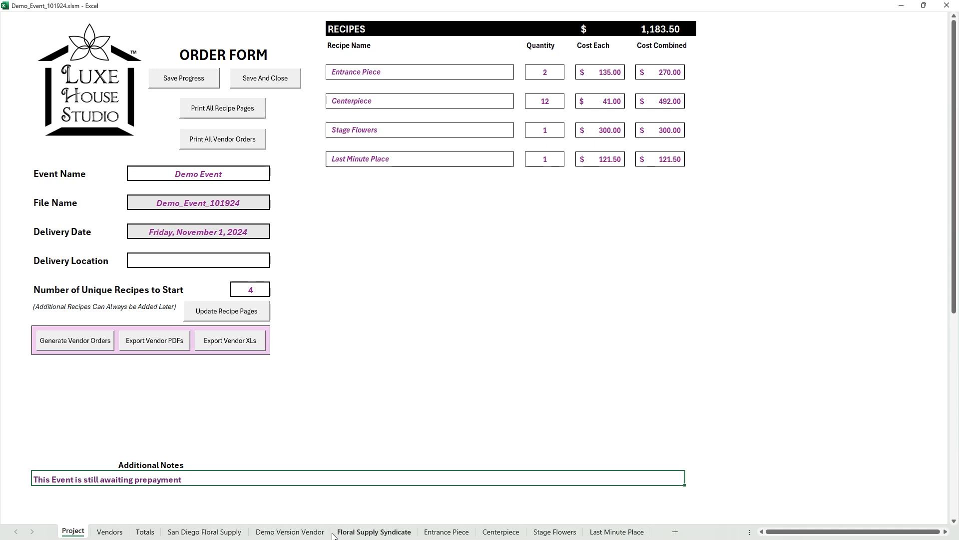
- Add a row to the Last Minute Place recipe for 4 cases of Something at $10 per unit from Holland LV
{"action": "left_click", "coordinate": [612, 531]}
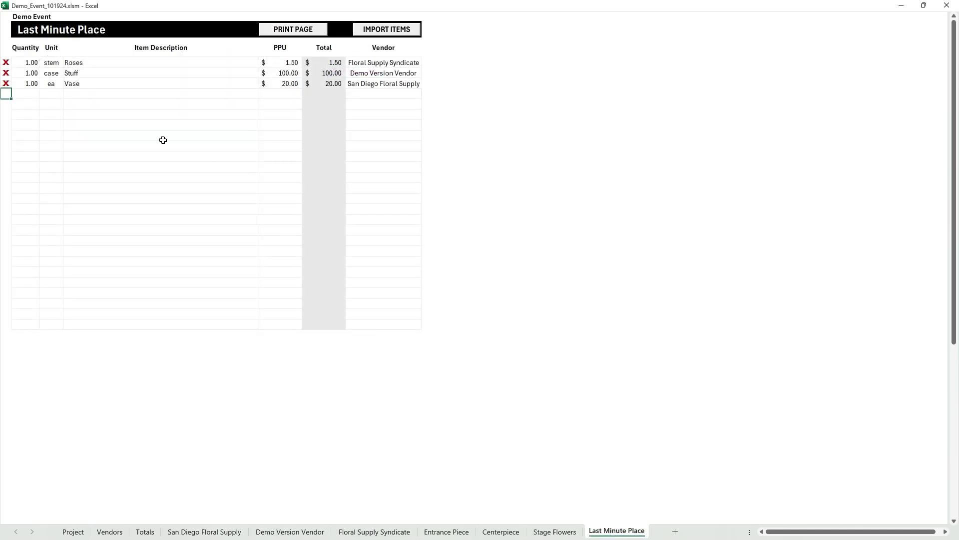
{"action": "left_click", "coordinate": [23, 95]}
{"action": "type", "text": "4"}
{"action": "key", "text": "Tab"}
{"action": "left_click", "coordinate": [67, 95]}
{"action": "left_click", "coordinate": [53, 118]}
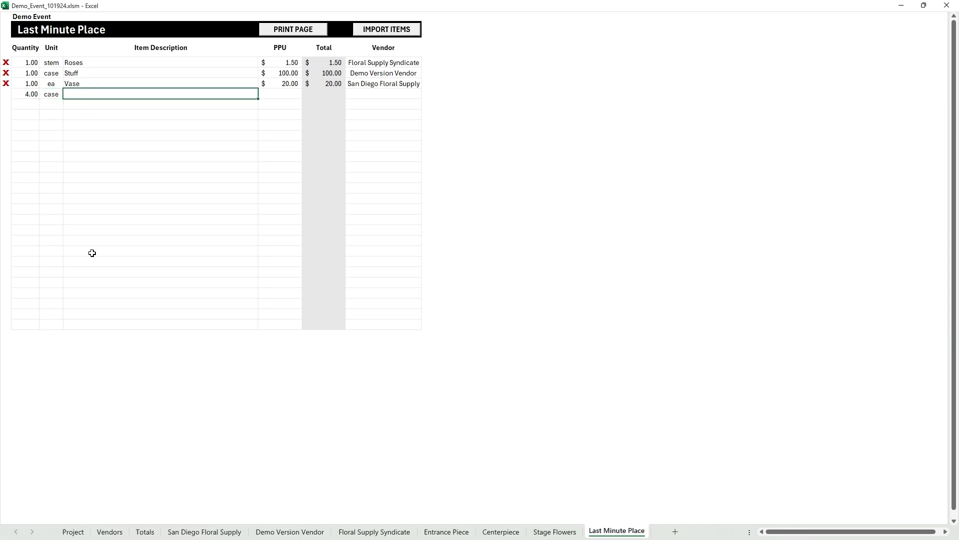
{"action": "key", "text": "Tab"}
{"action": "type", "text": "10"}
{"action": "key", "text": "Tab"}
{"action": "left_click", "coordinate": [280, 136]}
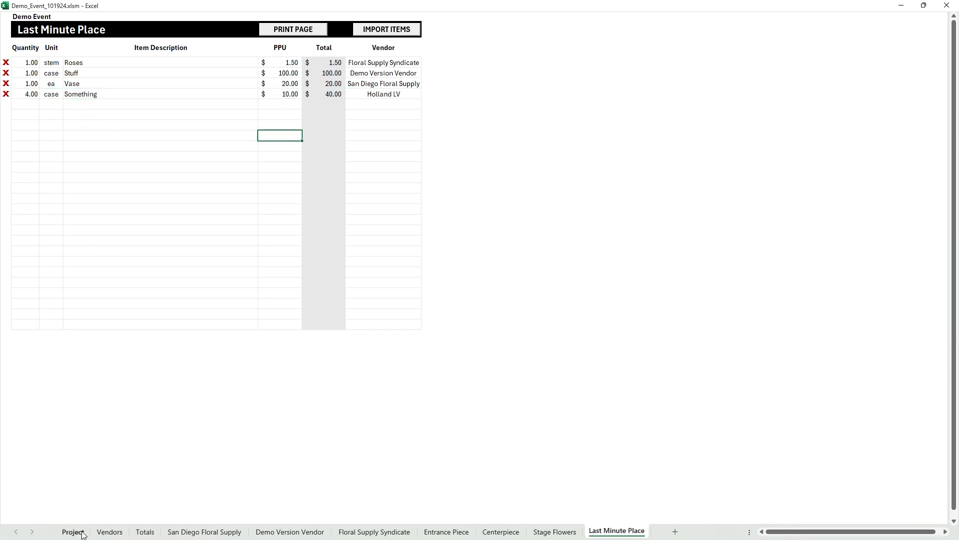
- Regenerate the vendor orders from the Project sheet to include Holland LV, and check its order sheet
{"action": "left_click", "coordinate": [75, 532]}
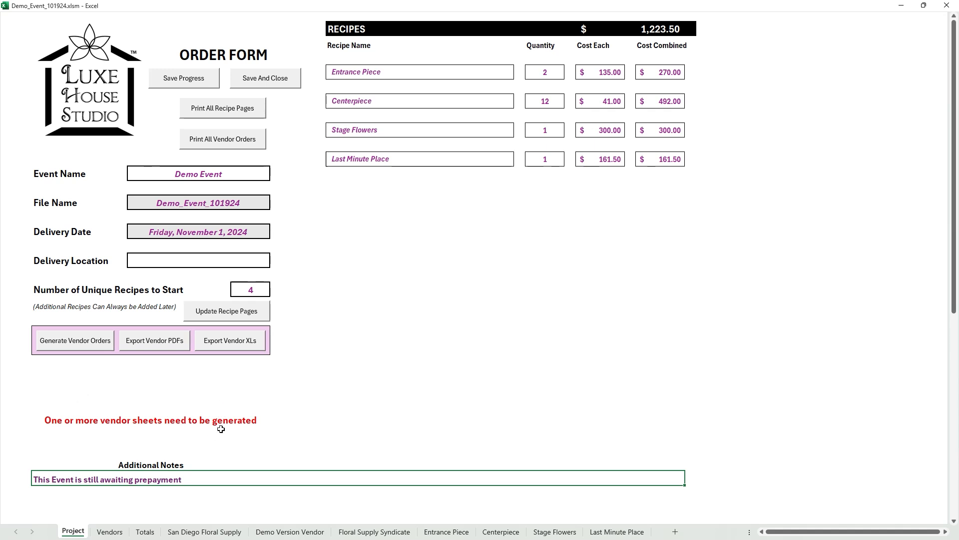
{"action": "left_click", "coordinate": [75, 345]}
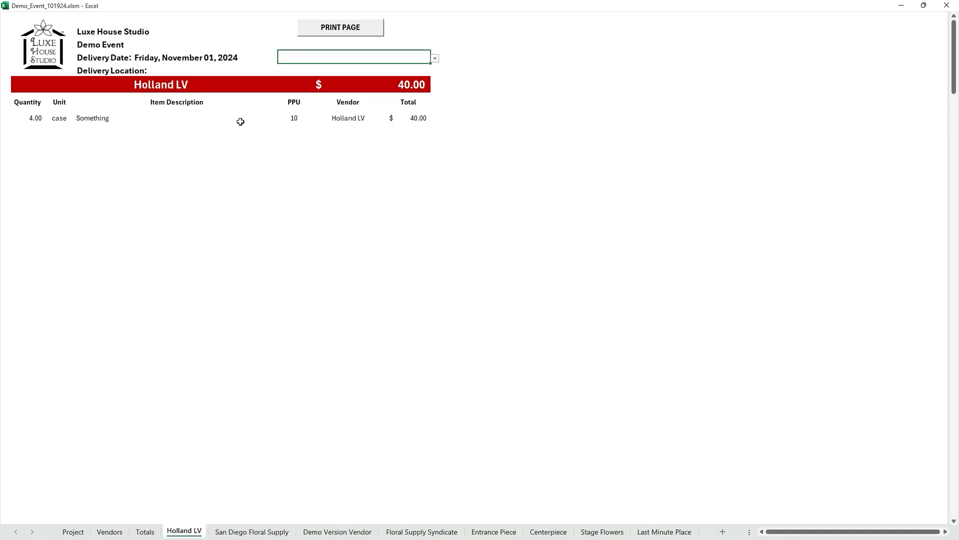
{"action": "left_click", "coordinate": [73, 531]}
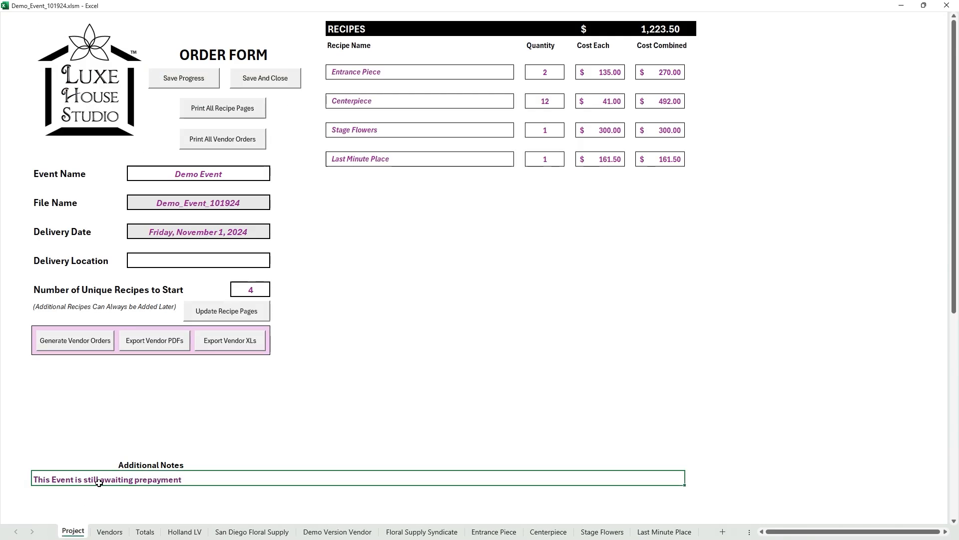